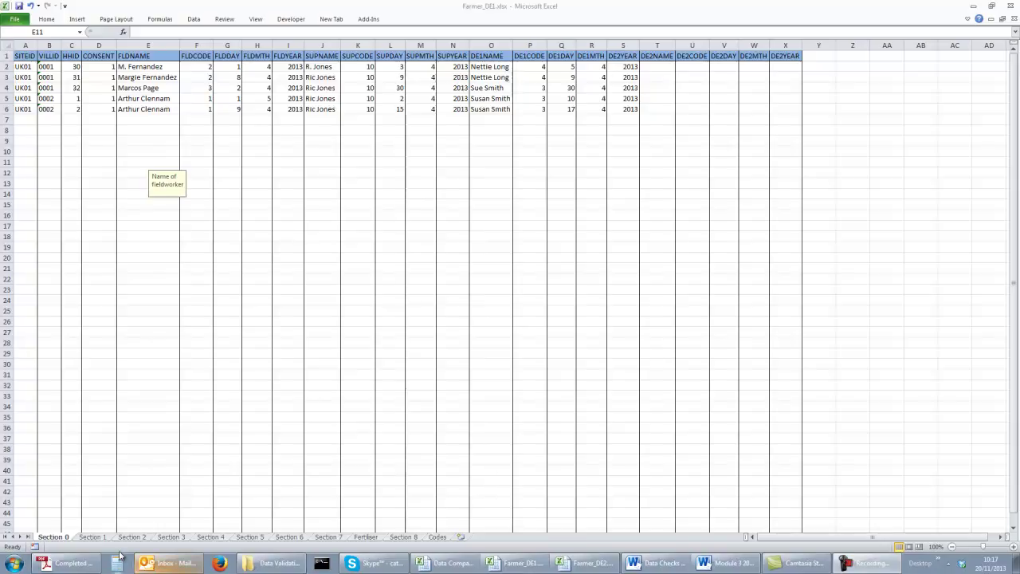
# - Review pages 6 and 7 of the Completed Questionnaires PDF, then return to the Excel workbook
pyautogui.click(46, 564)
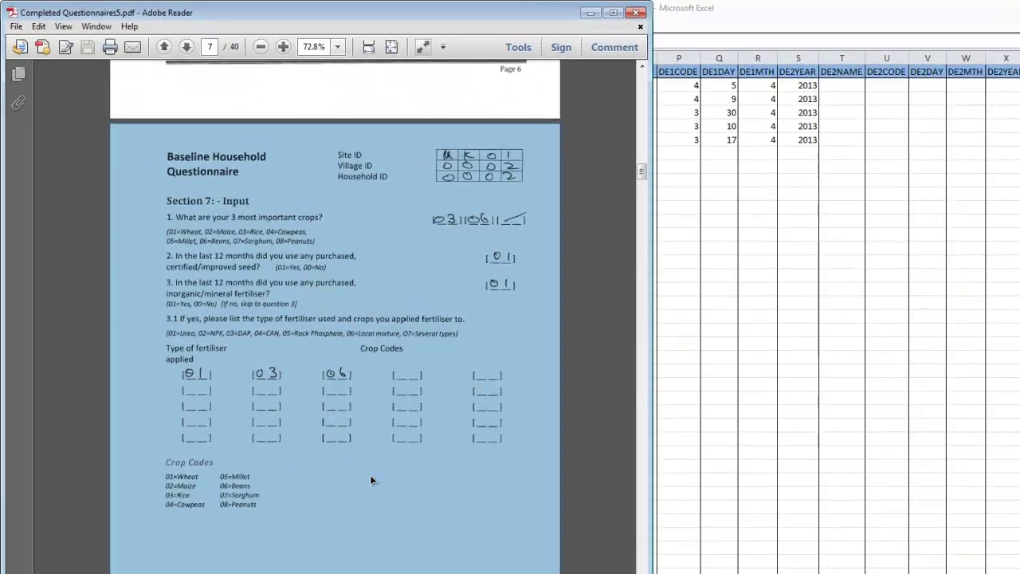
pyautogui.click(369, 475)
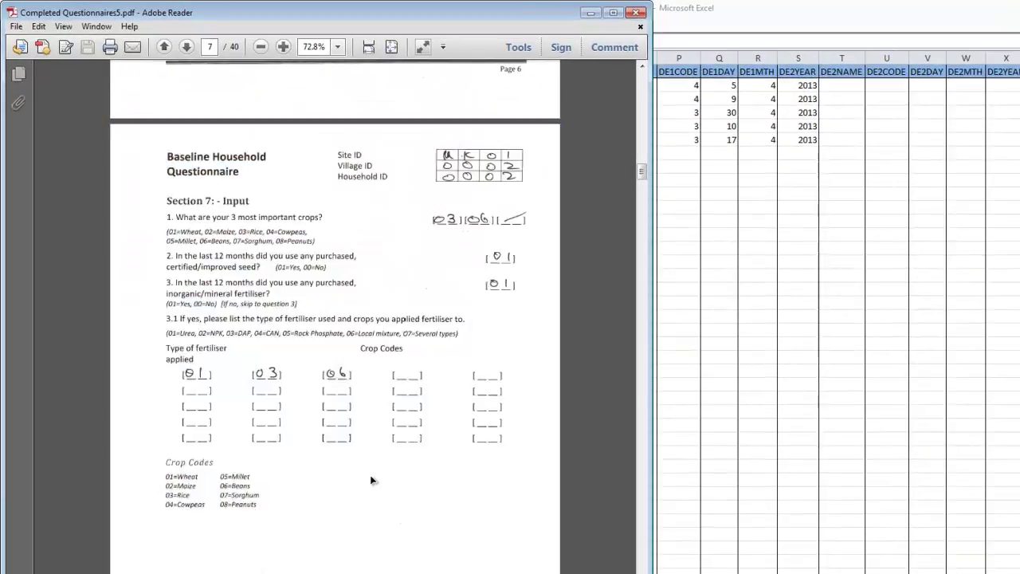
pyautogui.scroll(10, 369, 475)
pyautogui.scroll(4, 367, 475)
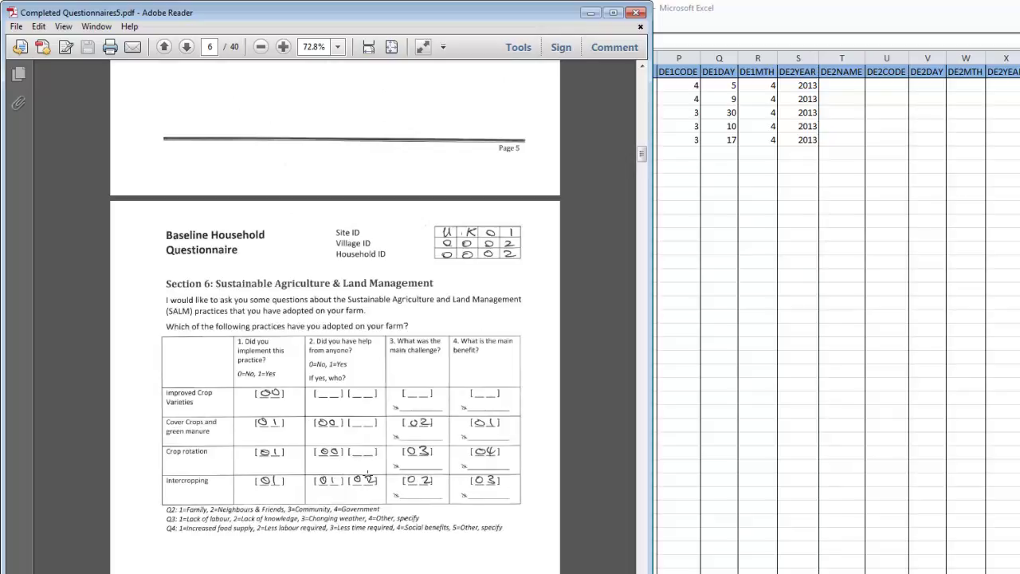
pyautogui.scroll(-15, 367, 475)
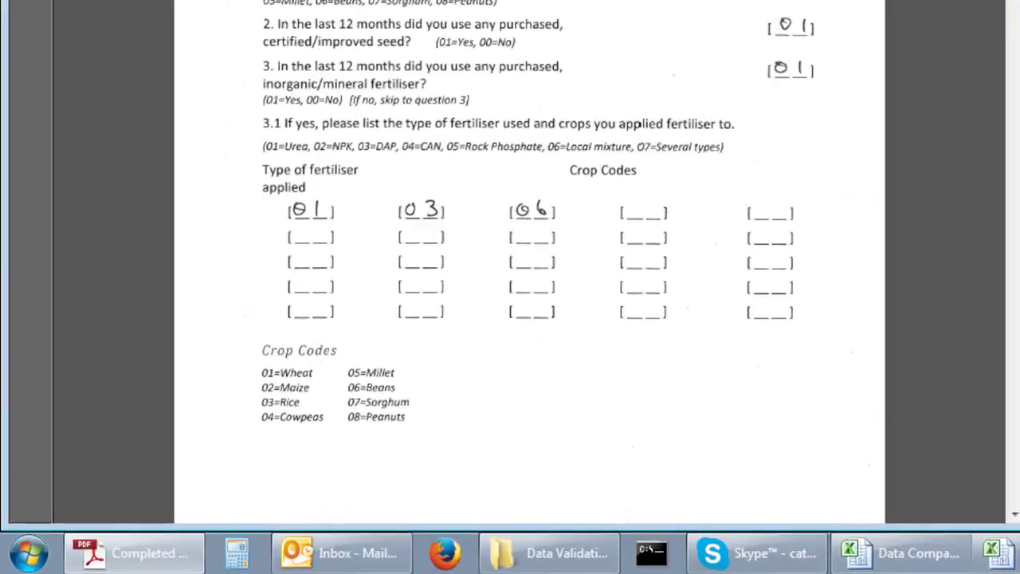
pyautogui.click(890, 301)
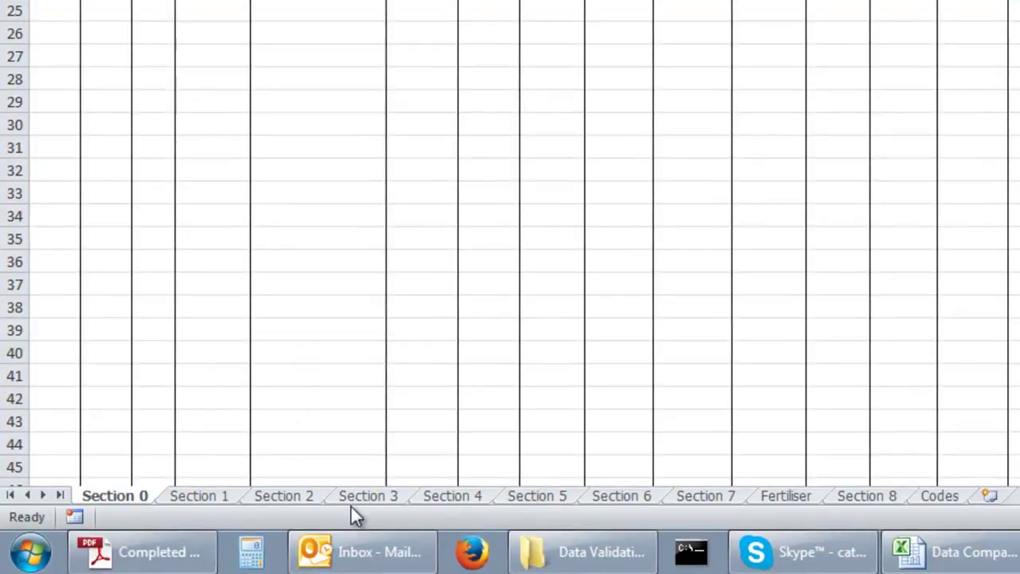
pyautogui.click(785, 496)
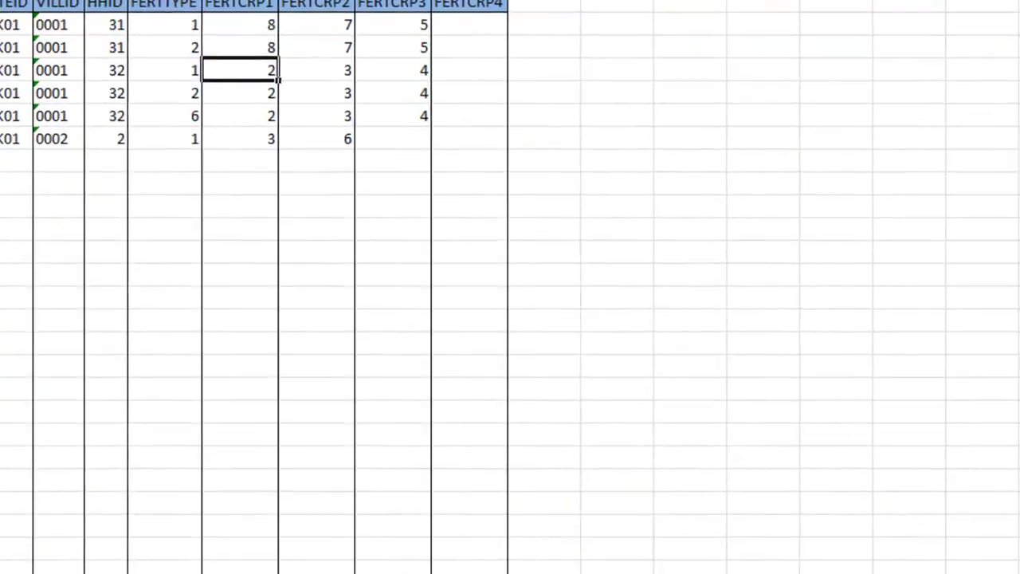
pyautogui.click(699, 531)
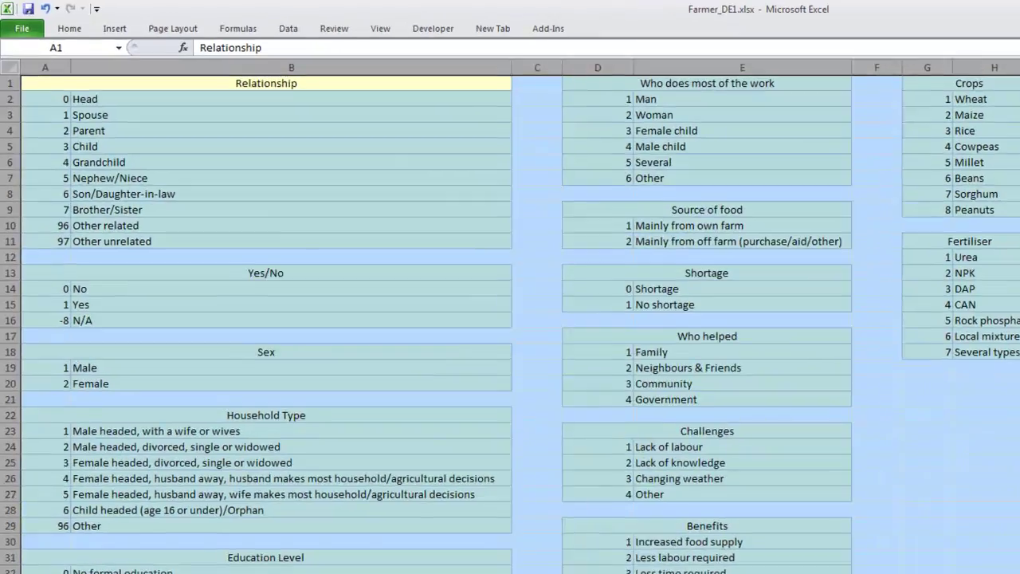
pyautogui.click(67, 536)
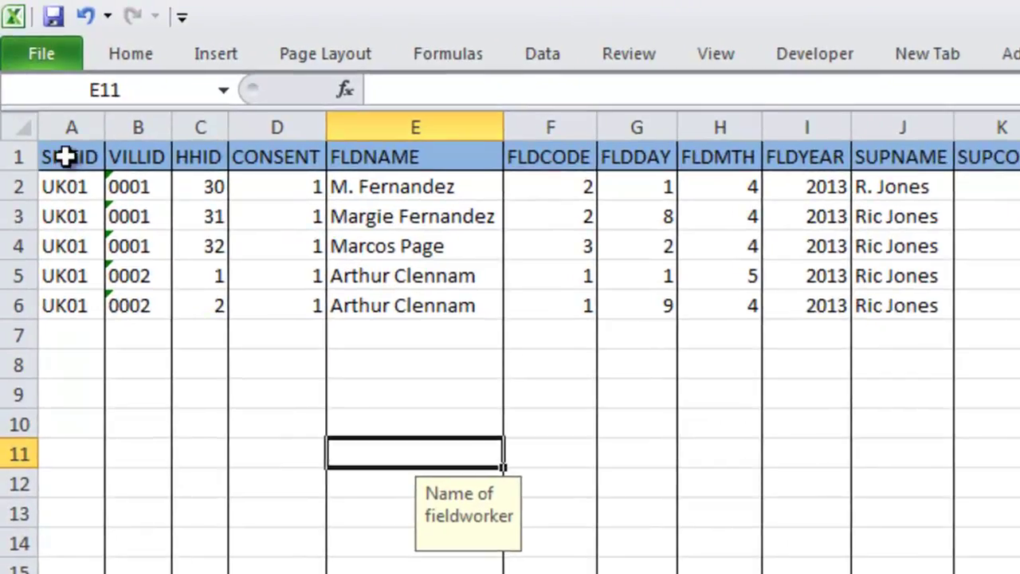
pyautogui.click(37, 83)
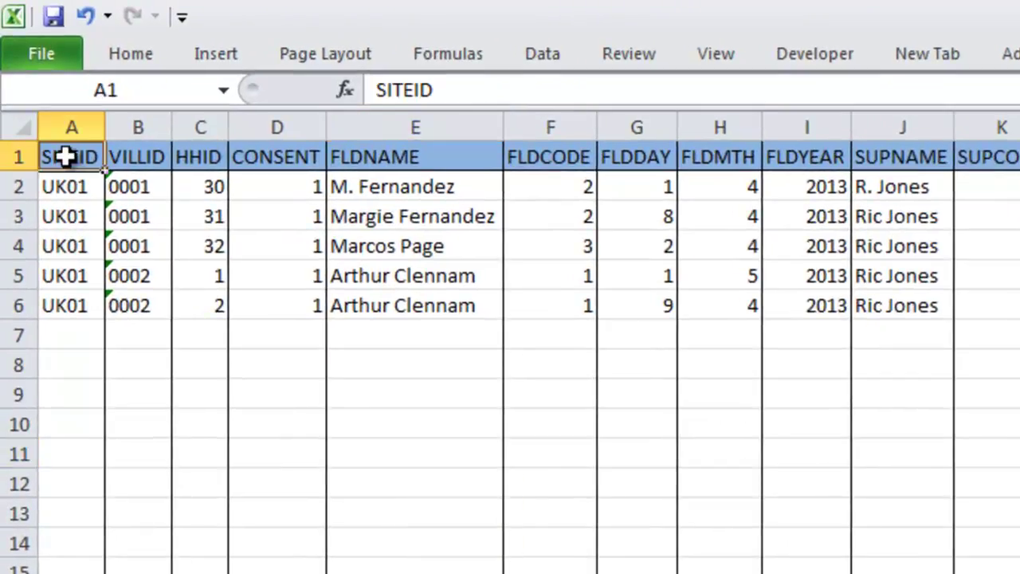
pyautogui.moveTo(66, 157); pyautogui.dragTo(216, 164)
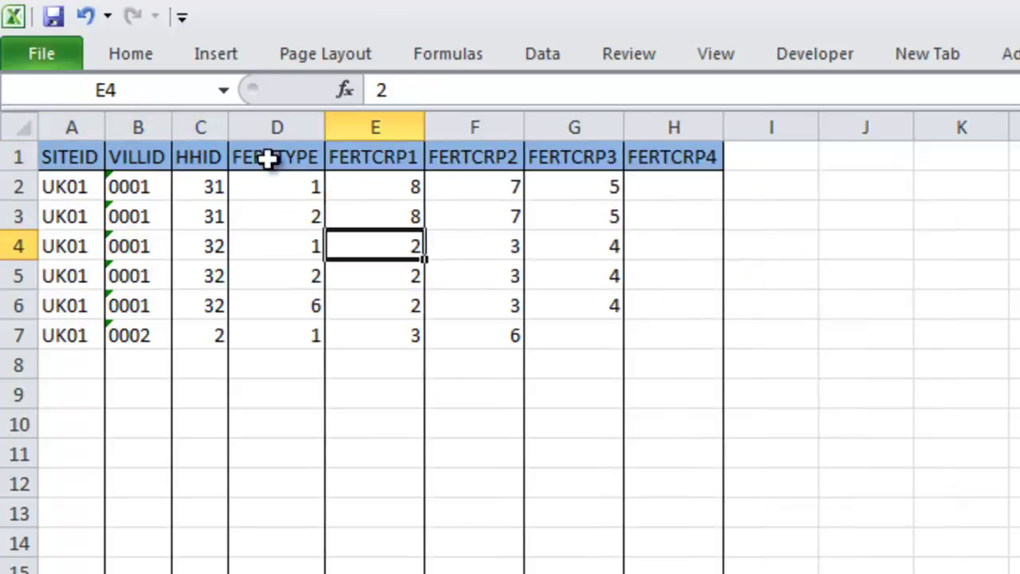
pyautogui.moveTo(269, 159); pyautogui.dragTo(276, 335)
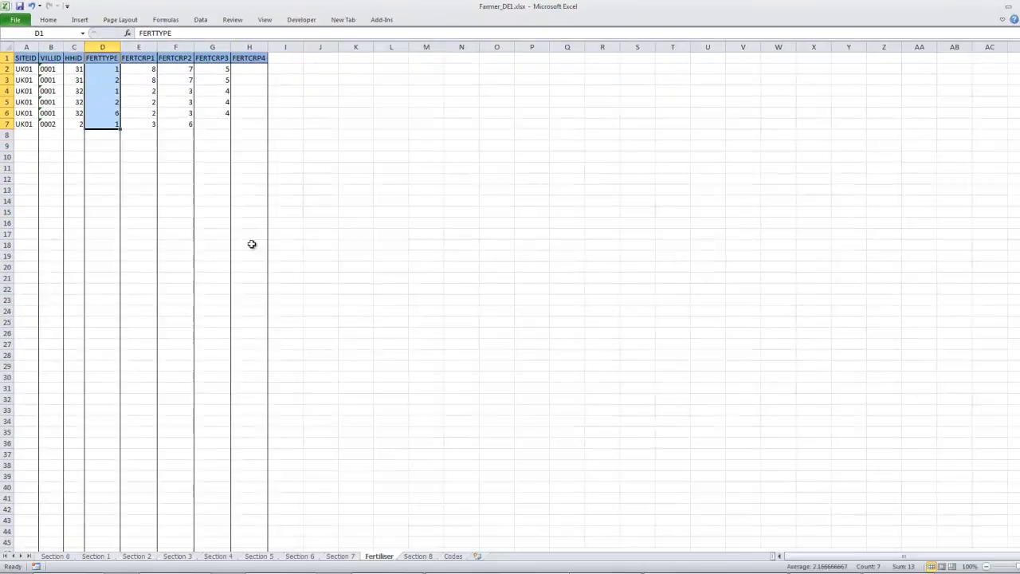
pyautogui.click(112, 573)
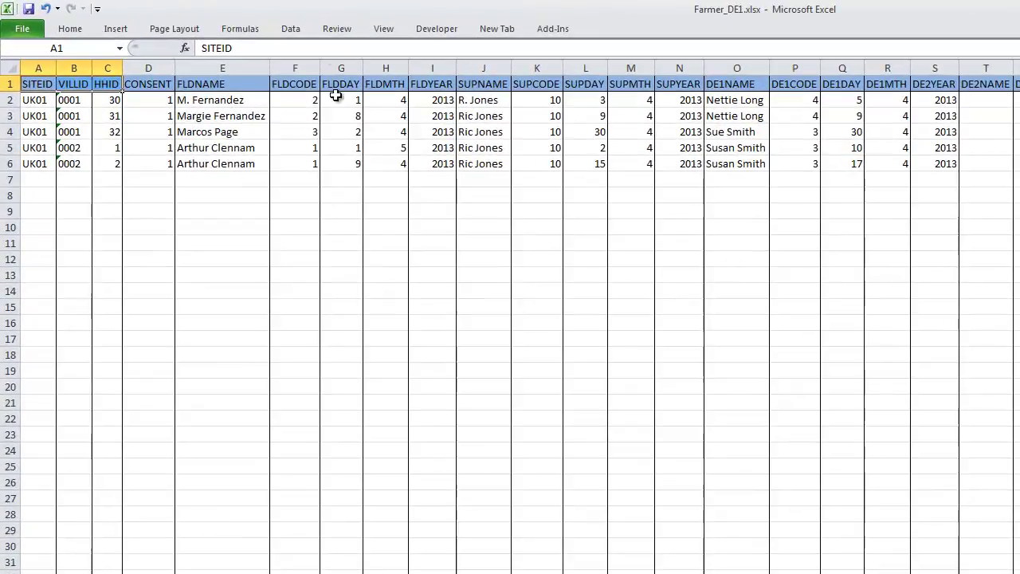
# - Sort the Section 0 table by SITEID A to Z, VILLID A to Z, then HHID smallest to largest
pyautogui.click(342, 133)
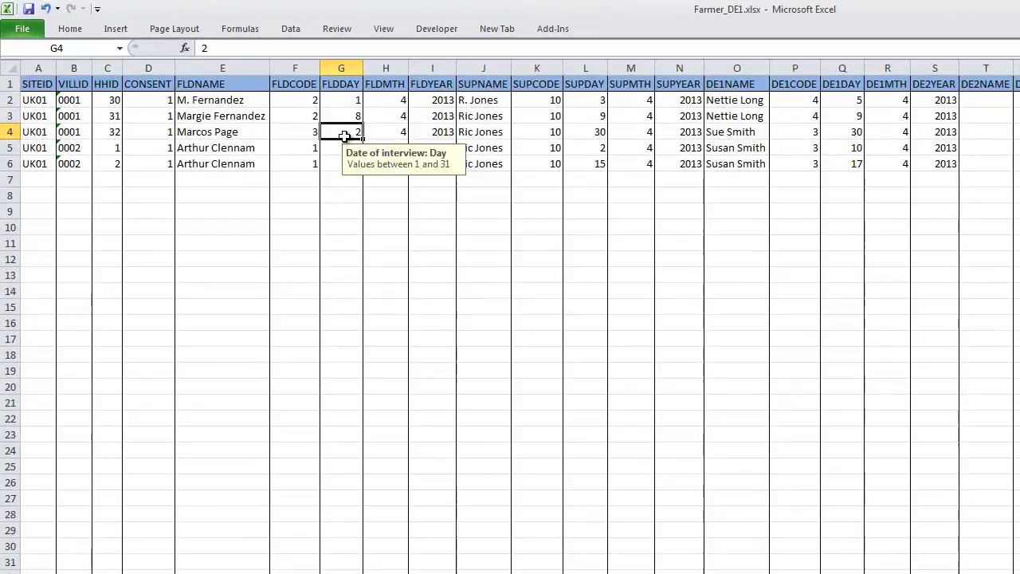
pyautogui.click(291, 30)
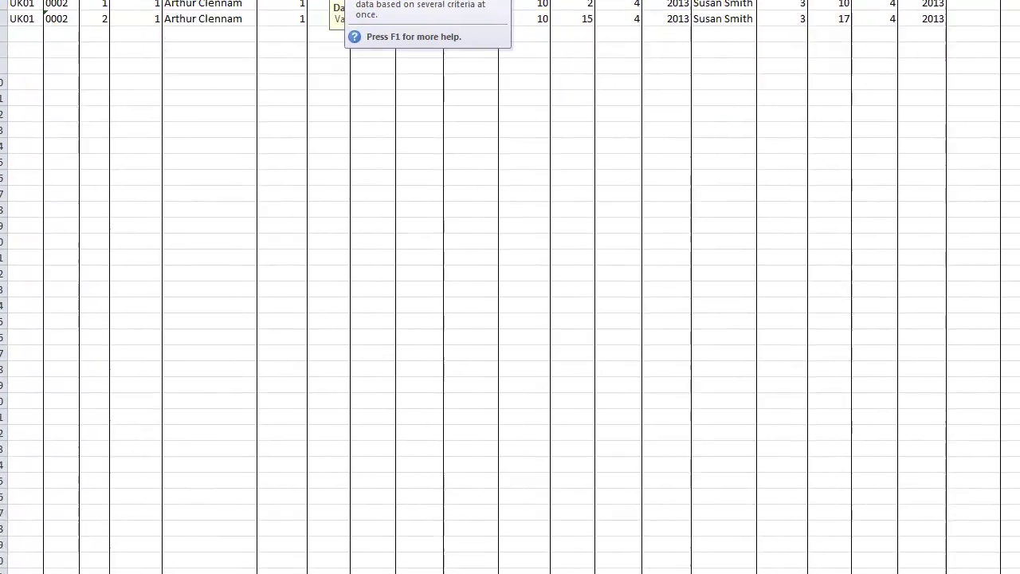
pyautogui.click(372, 67)
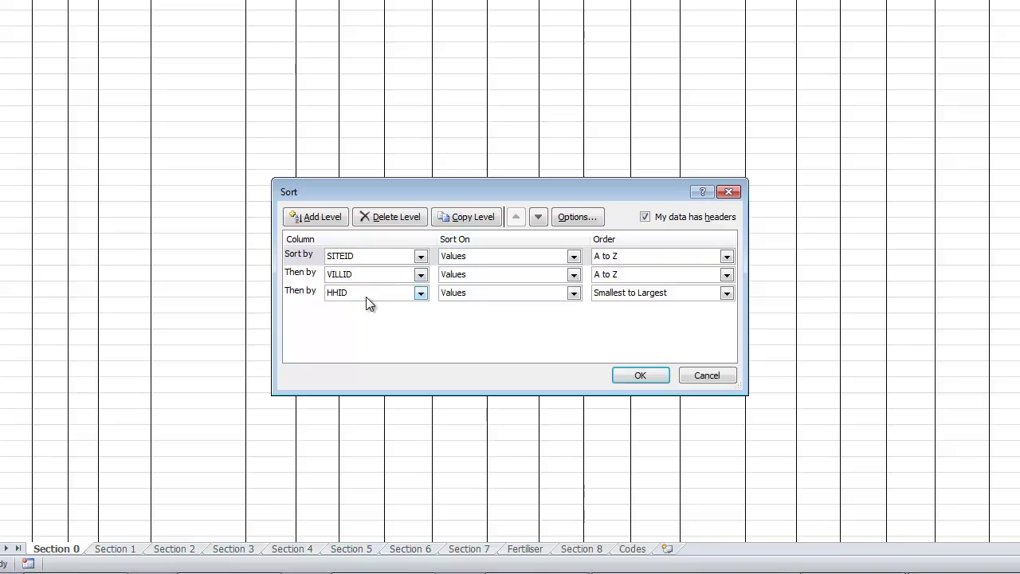
pyautogui.click(640, 378)
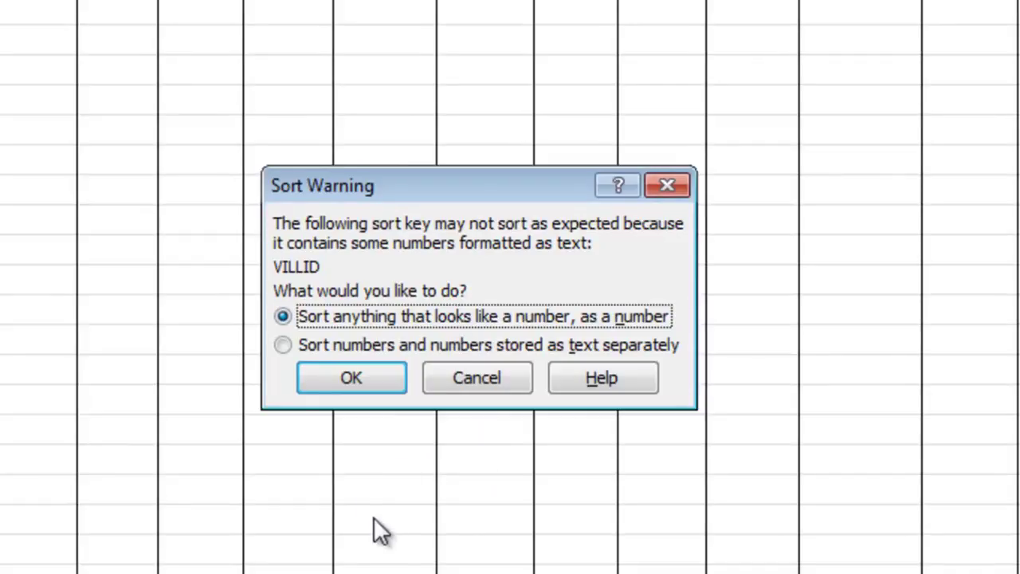
# - Accept the Sort Warning so VILLID's text-stored numbers sort as numbers
pyautogui.press('Return')
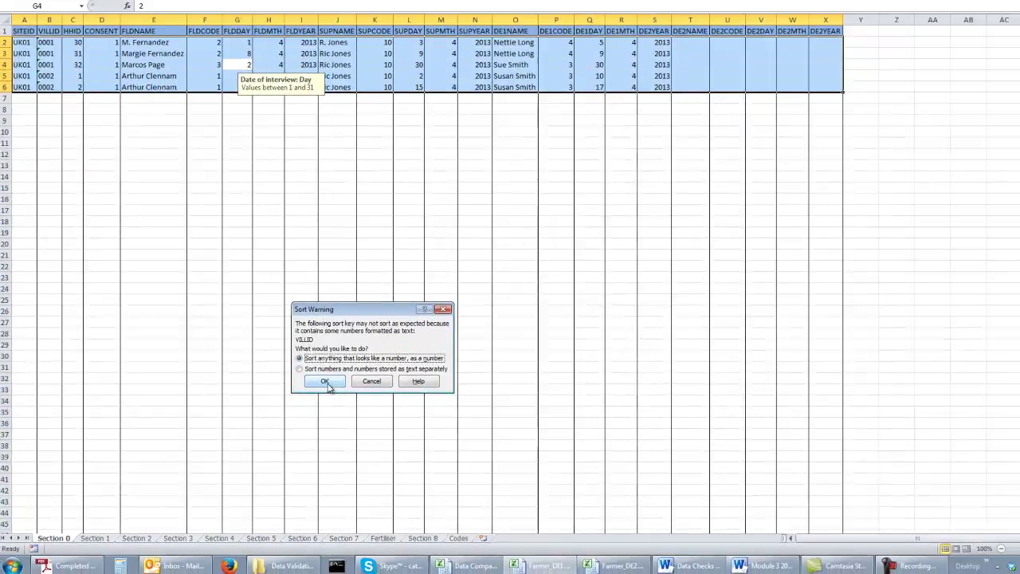
pyautogui.click(441, 325)
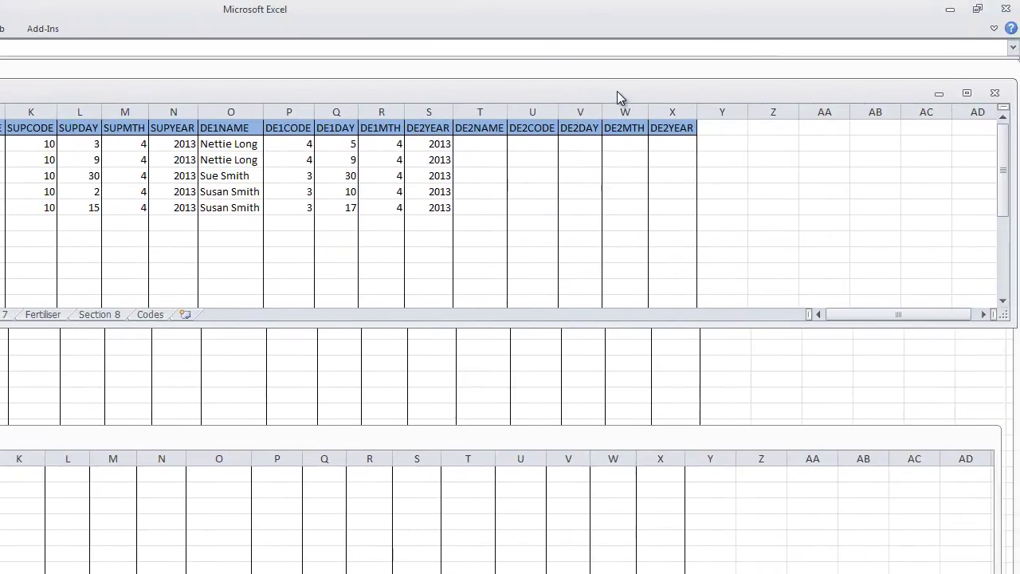
# - Arrange the open workbook windows horizontally
pyautogui.rightClick(617, 90)
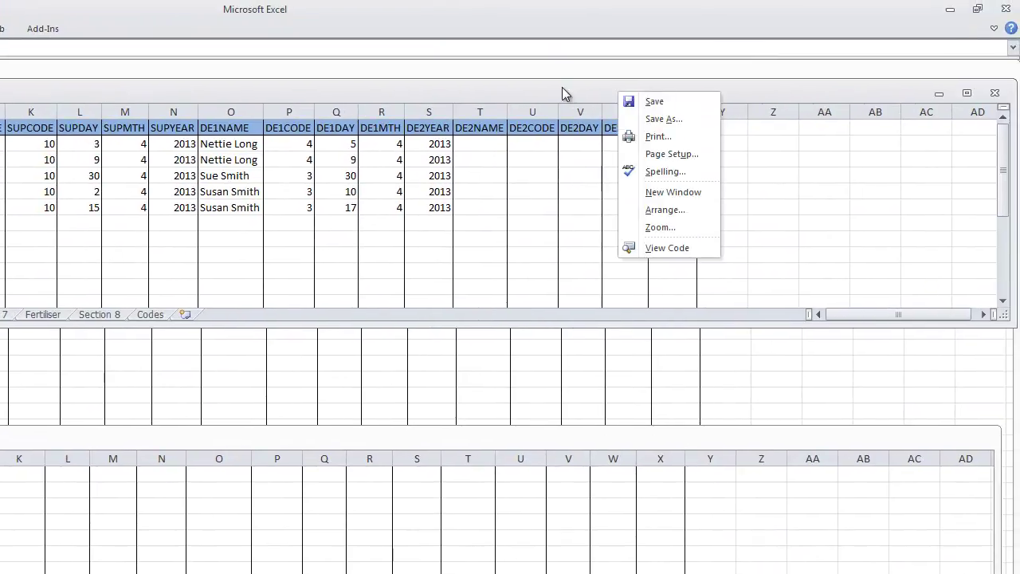
pyautogui.click(665, 212)
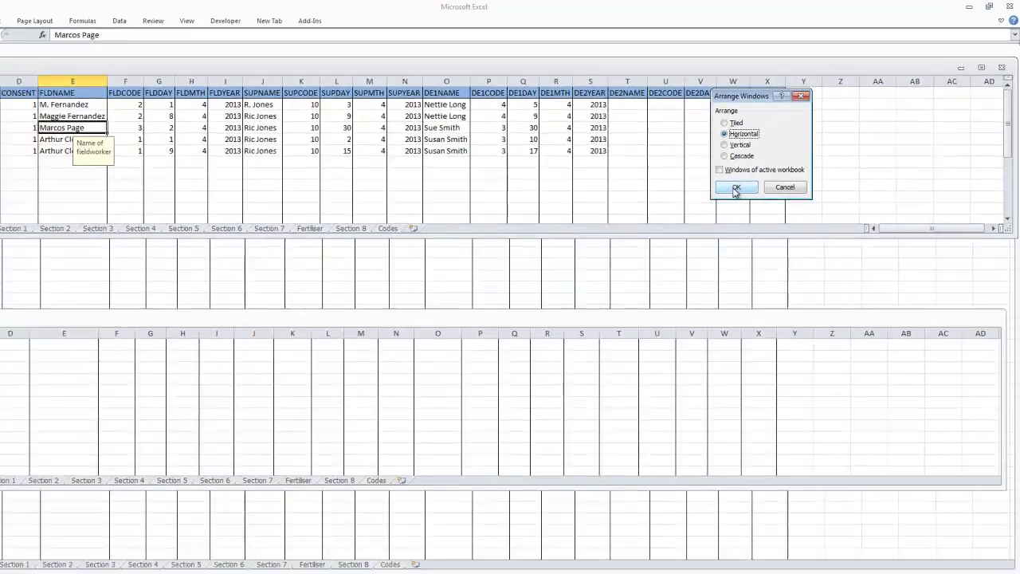
pyautogui.click(735, 188)
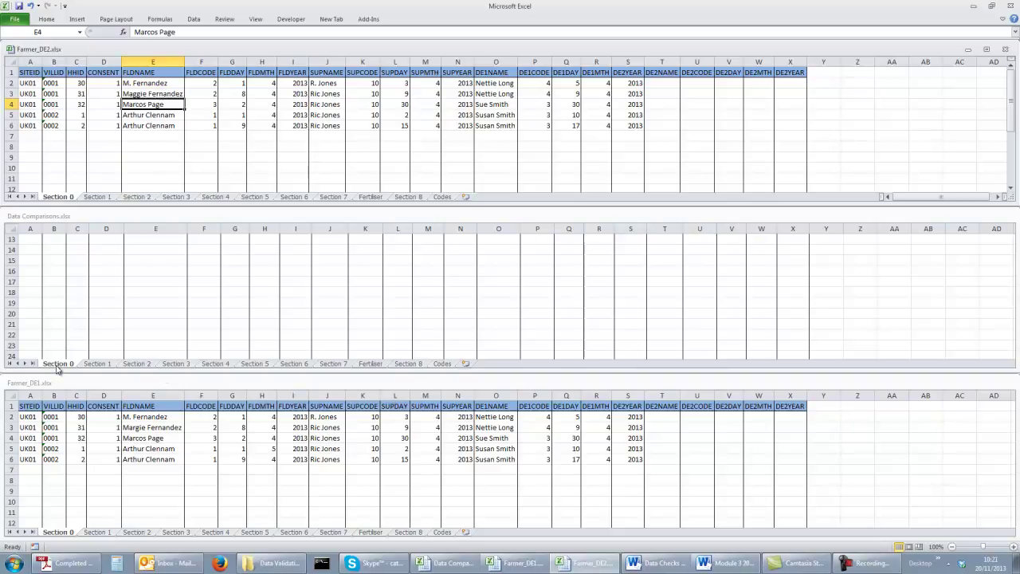
# - Activate each workbook's Section 0 sheet and select cell A2 in Data Comparisons
pyautogui.click(58, 197)
pyautogui.click(56, 532)
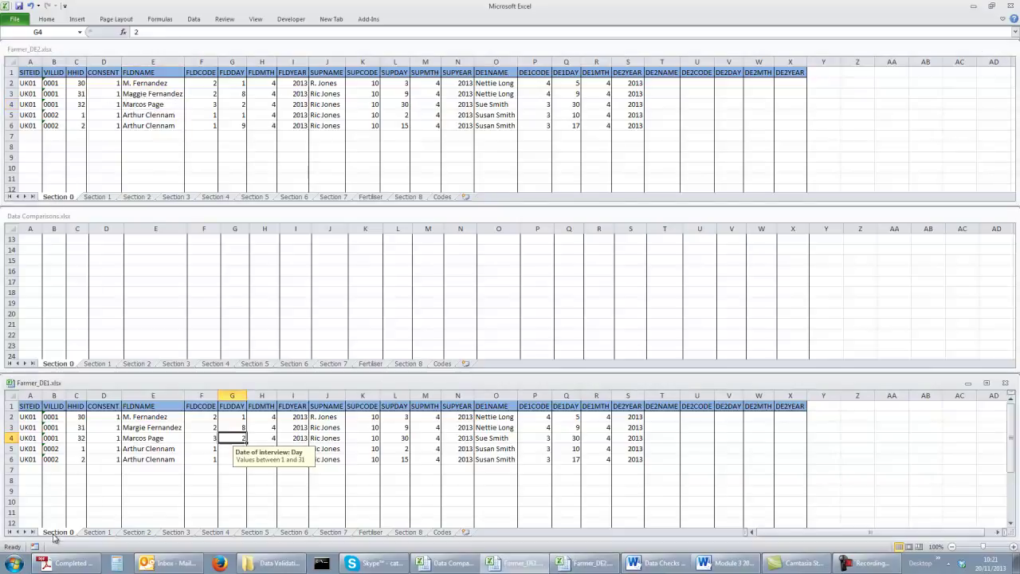
pyautogui.click(65, 365)
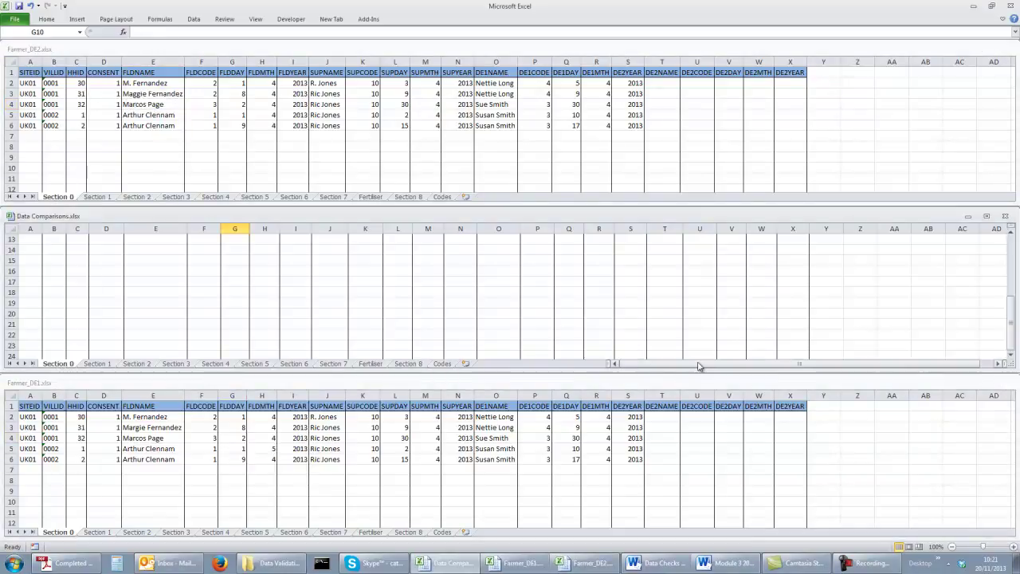
pyautogui.scroll(4, 479, 254)
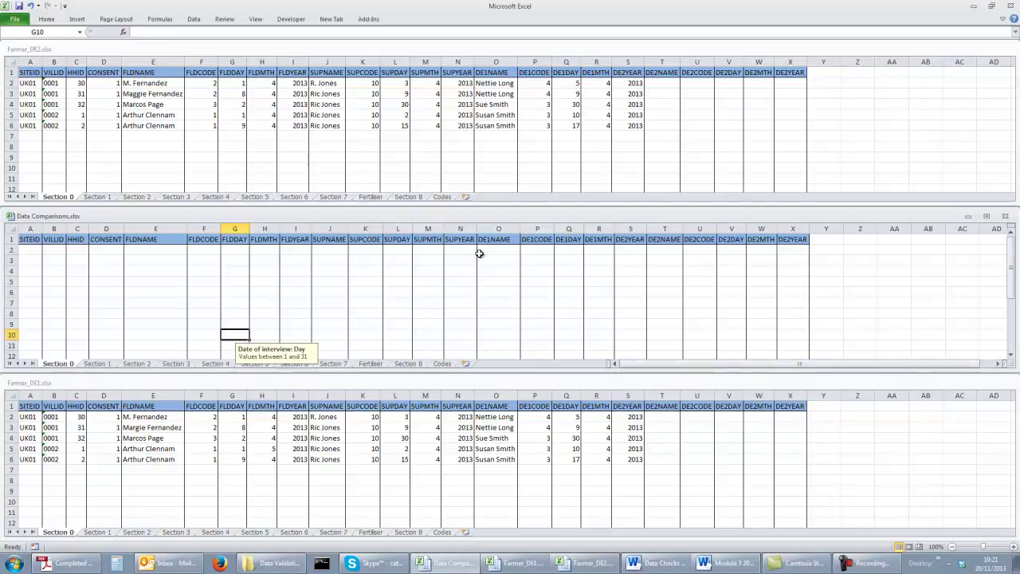
pyautogui.click(26, 252)
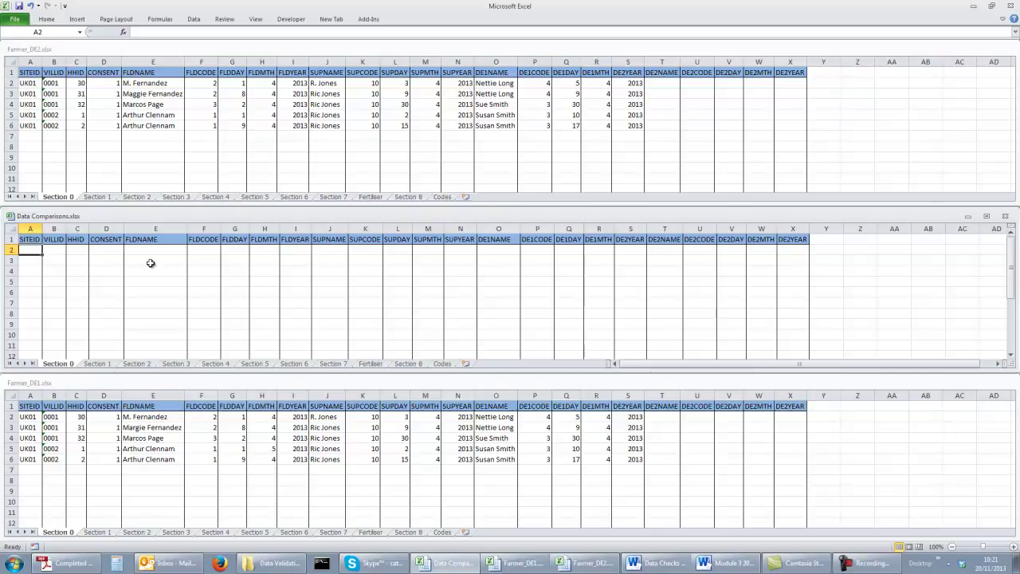
# - In Data Comparisons A2, write =IF(Farmer_DE1 A2 = Farmer_DE2 A2, true, false)
pyautogui.write('=')
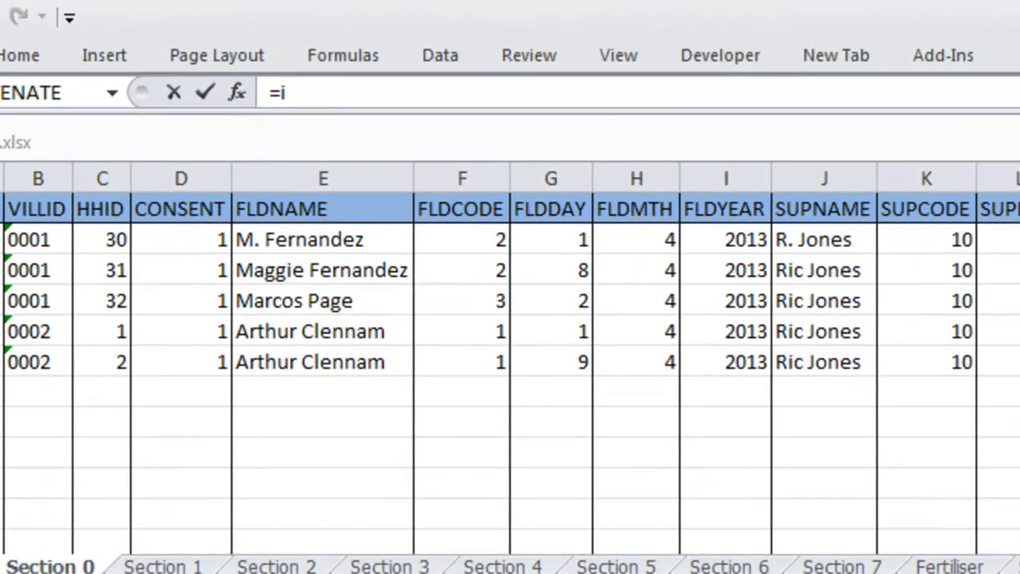
pyautogui.write('if')
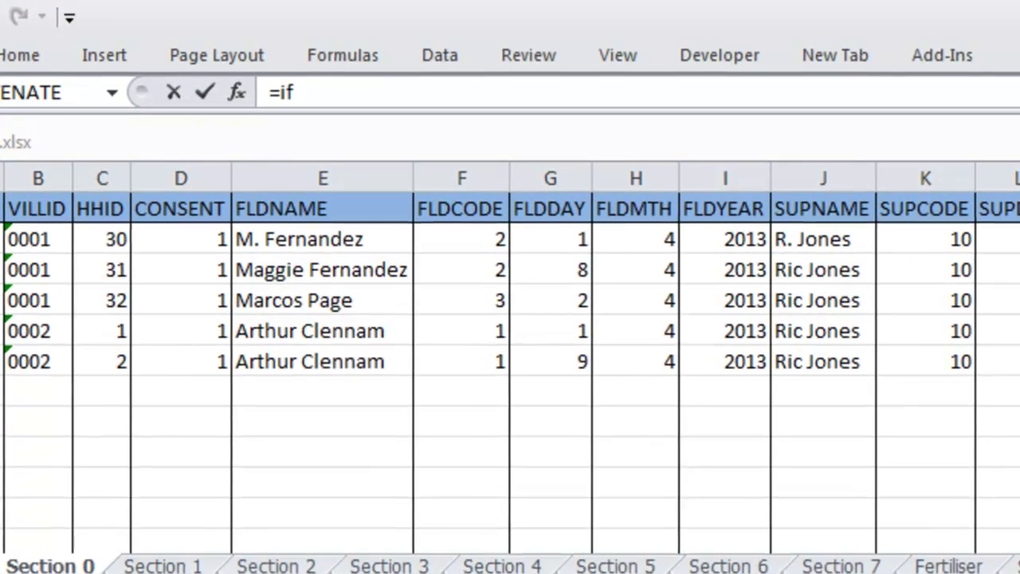
pyautogui.write('(')
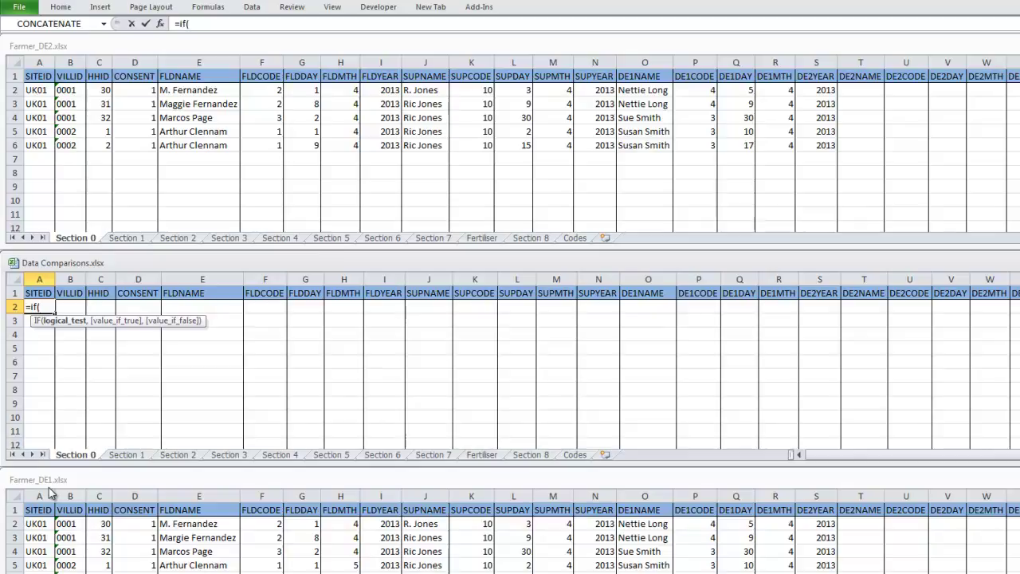
pyautogui.click(35, 524)
pyautogui.click(39, 526)
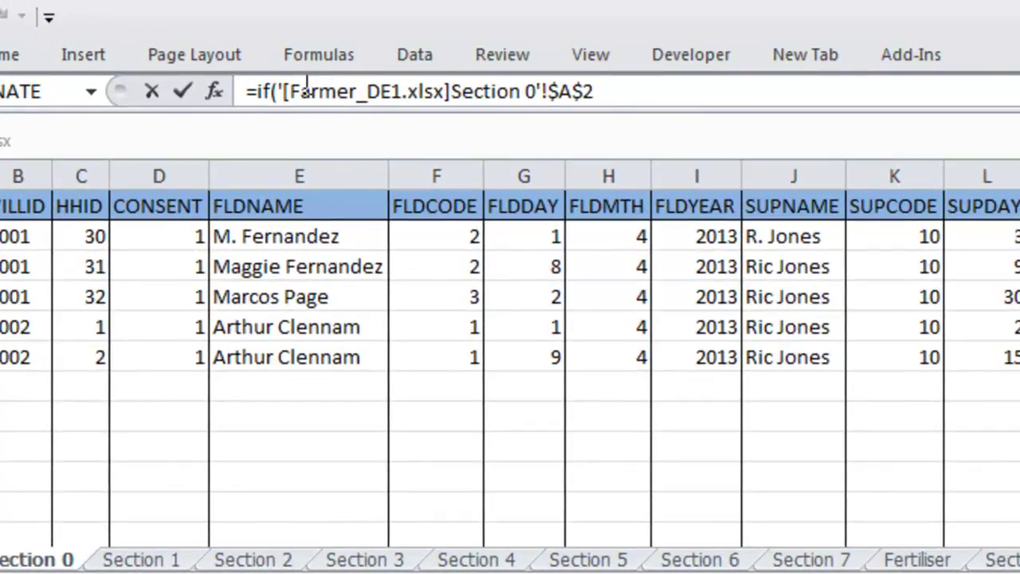
pyautogui.click(614, 93)
pyautogui.write('=')
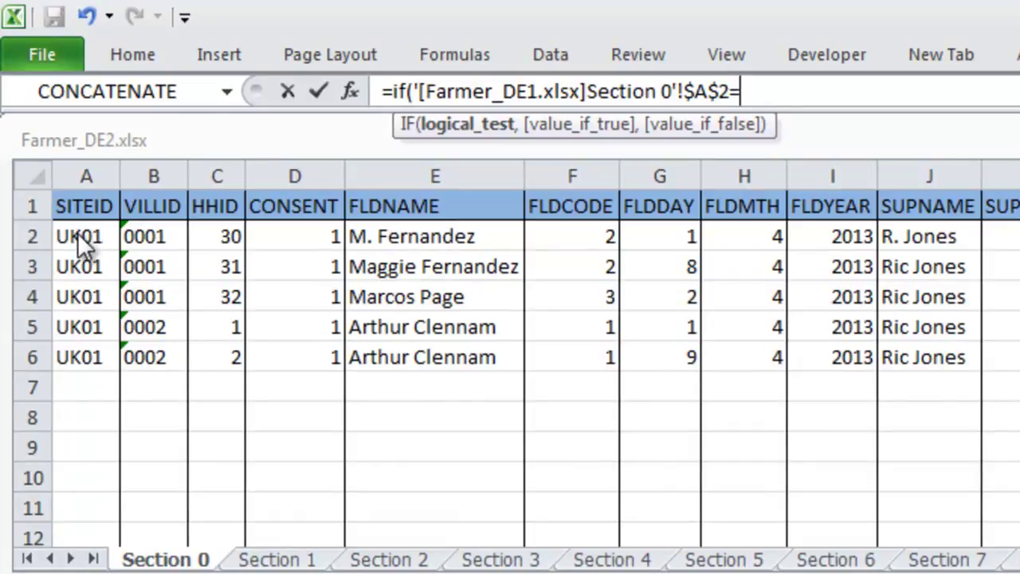
pyautogui.click(80, 235)
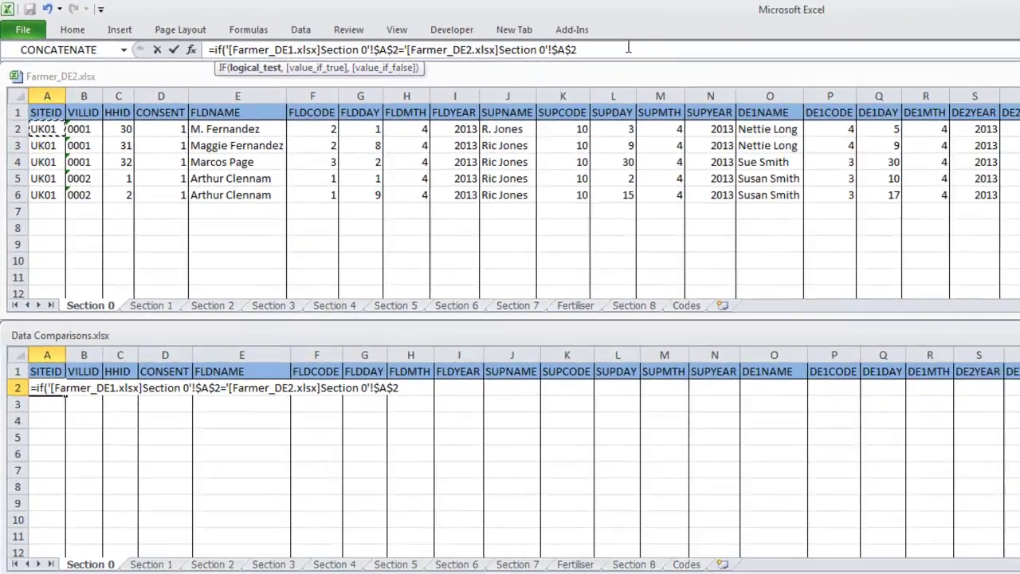
pyautogui.write(',true')
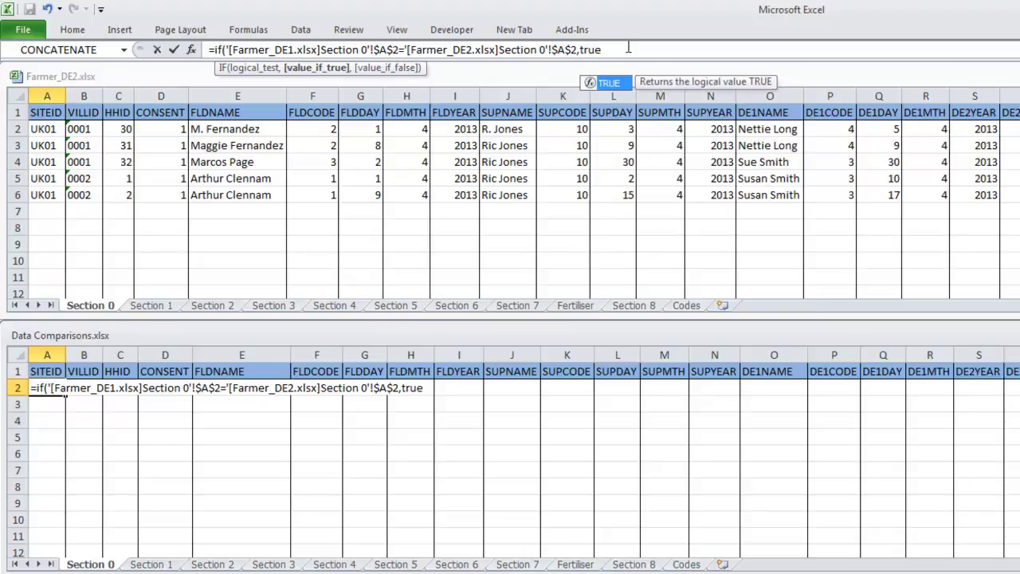
pyautogui.write(',false')
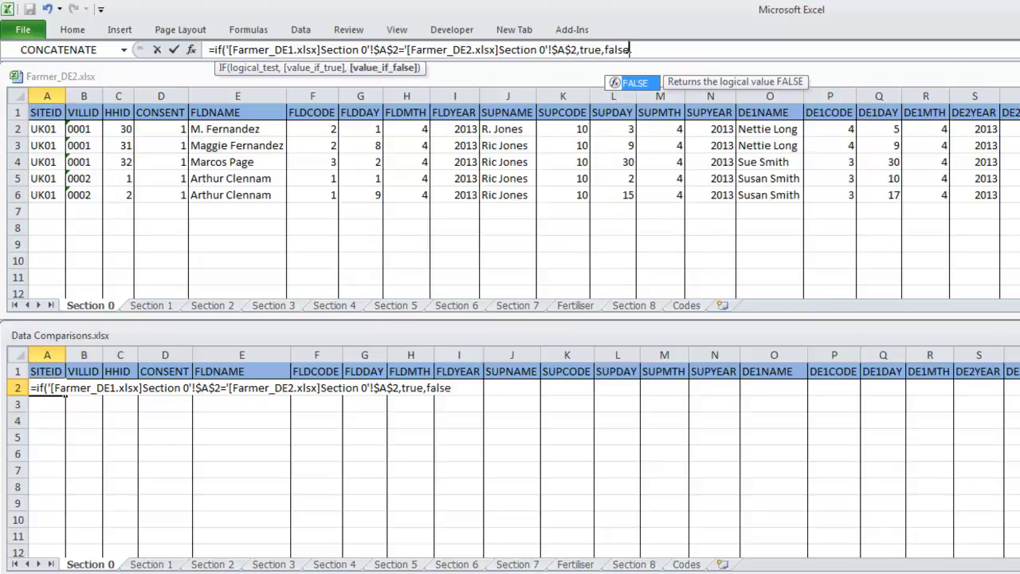
pyautogui.write(')')
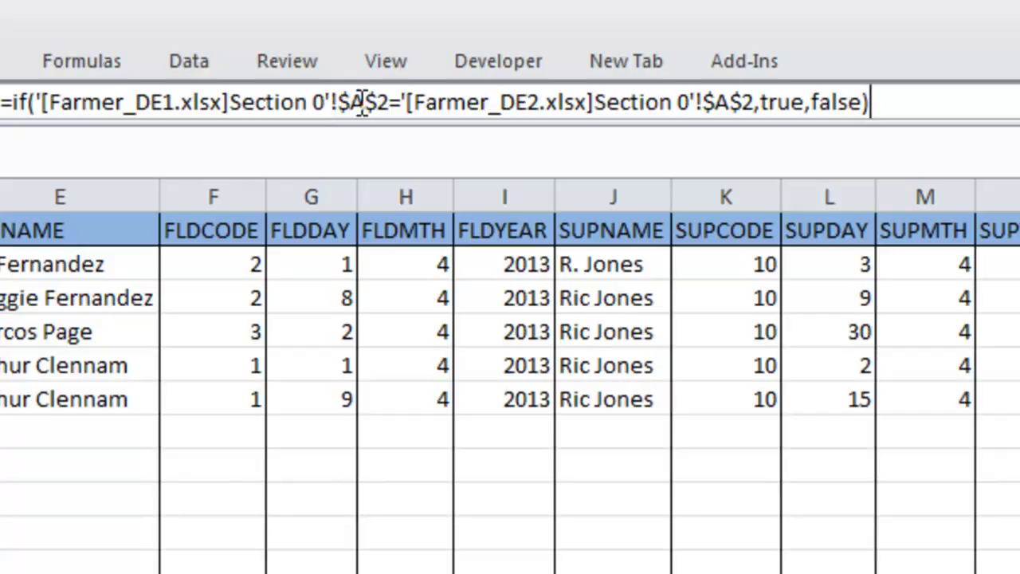
# - Use F4 to change both $A$2 references in the formula to relative A2
pyautogui.click(363, 103)
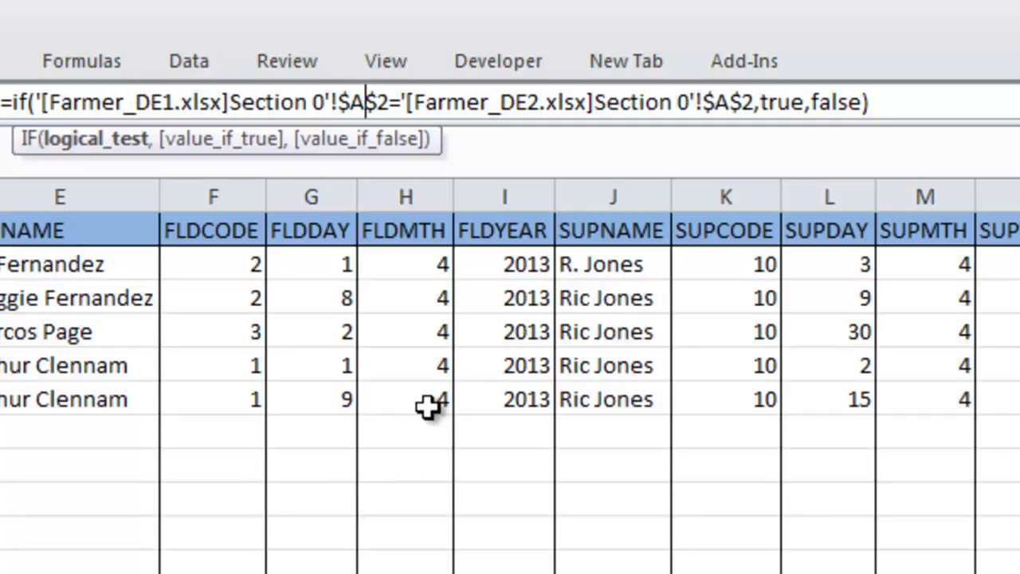
pyautogui.press('F4')
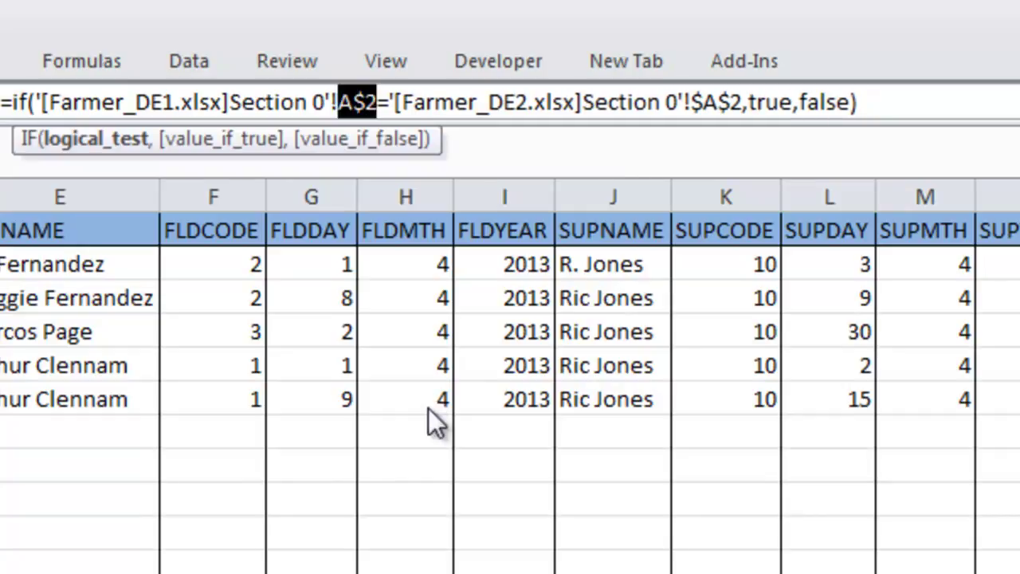
pyautogui.press('F4')
pyautogui.press('F4')
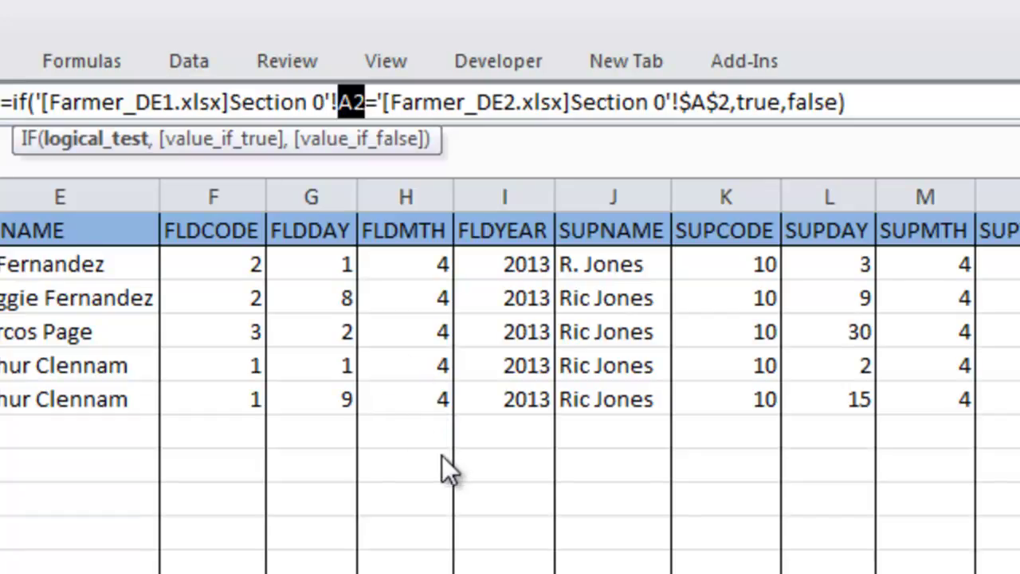
pyautogui.click(704, 102)
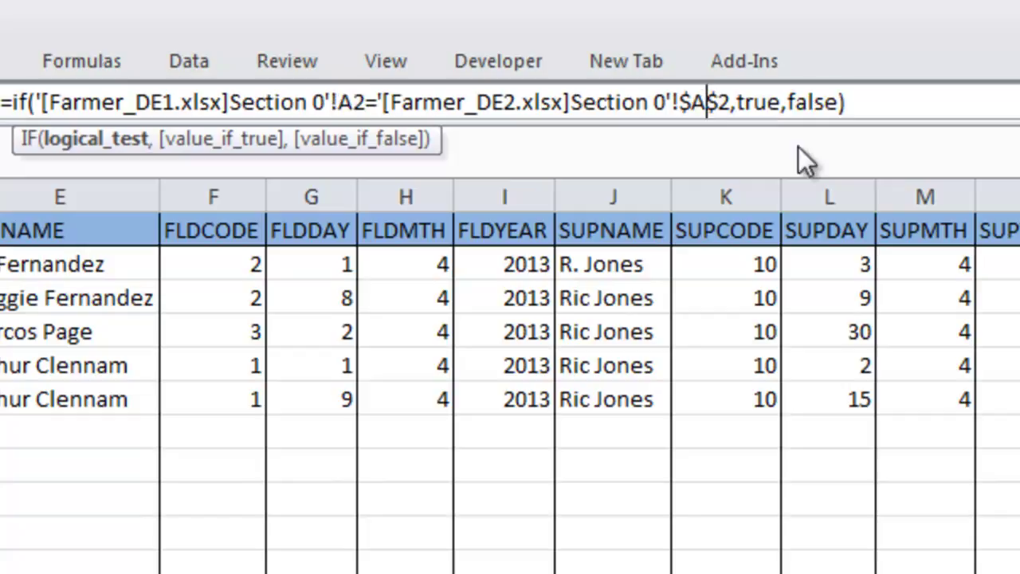
pyautogui.press('F4')
pyautogui.press('F4')
pyautogui.press('F4')
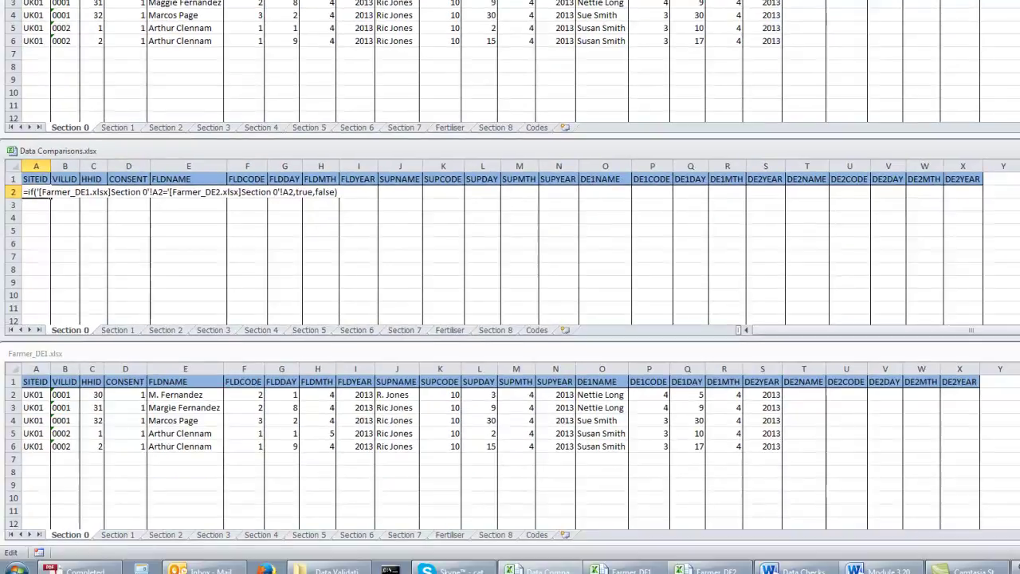
# - Enter the A2 formula and fill it down to row 6 and across to column X
pyautogui.press('Return')
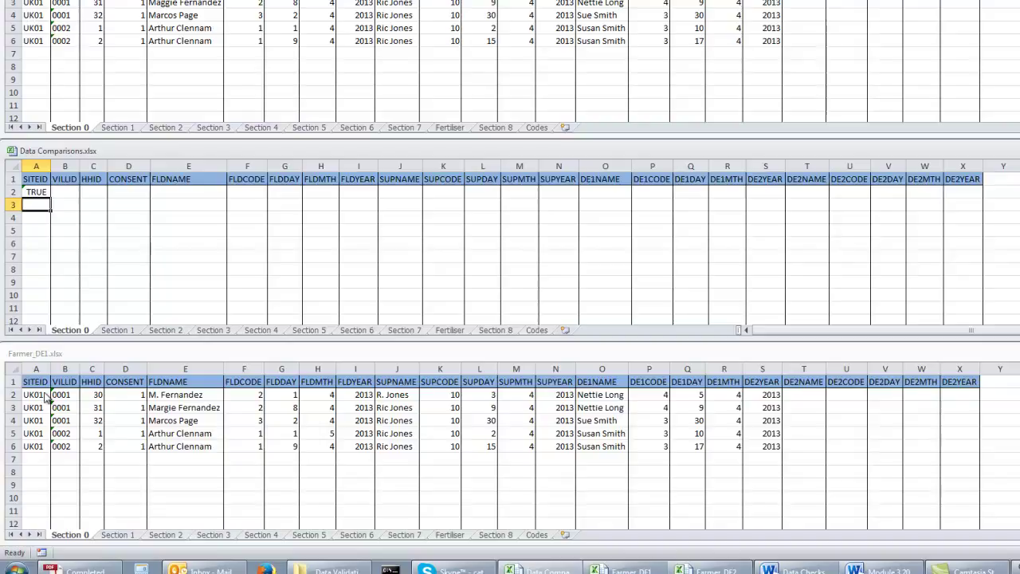
pyautogui.click(36, 193)
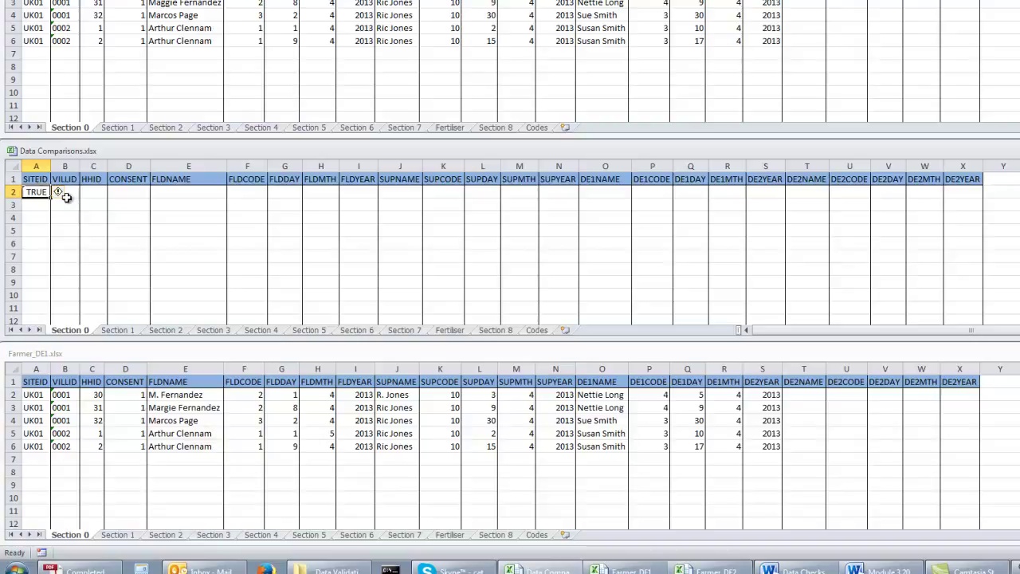
pyautogui.moveTo(51, 200); pyautogui.dragTo(51, 252)
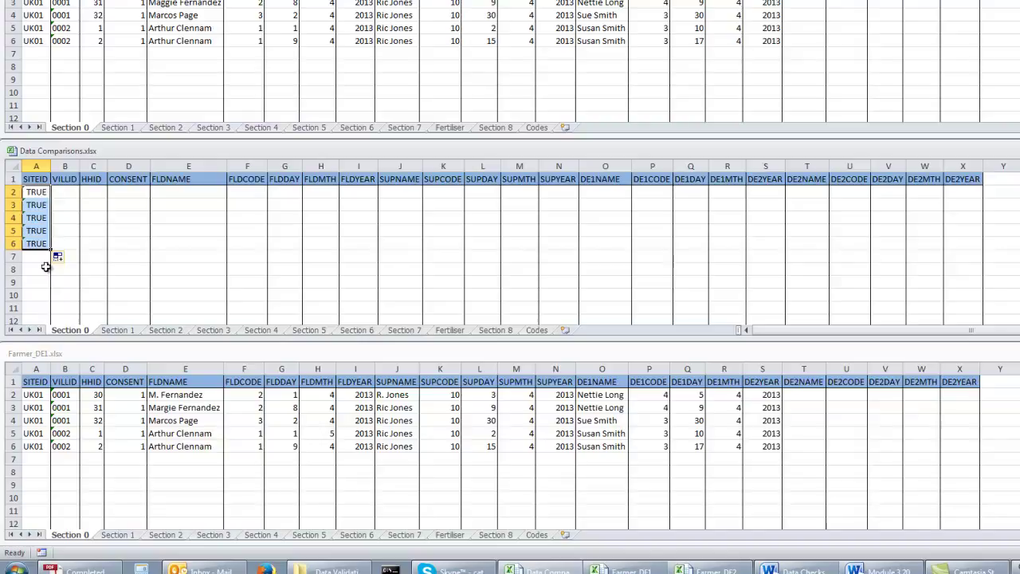
pyautogui.moveTo(51, 250); pyautogui.dragTo(975, 241)
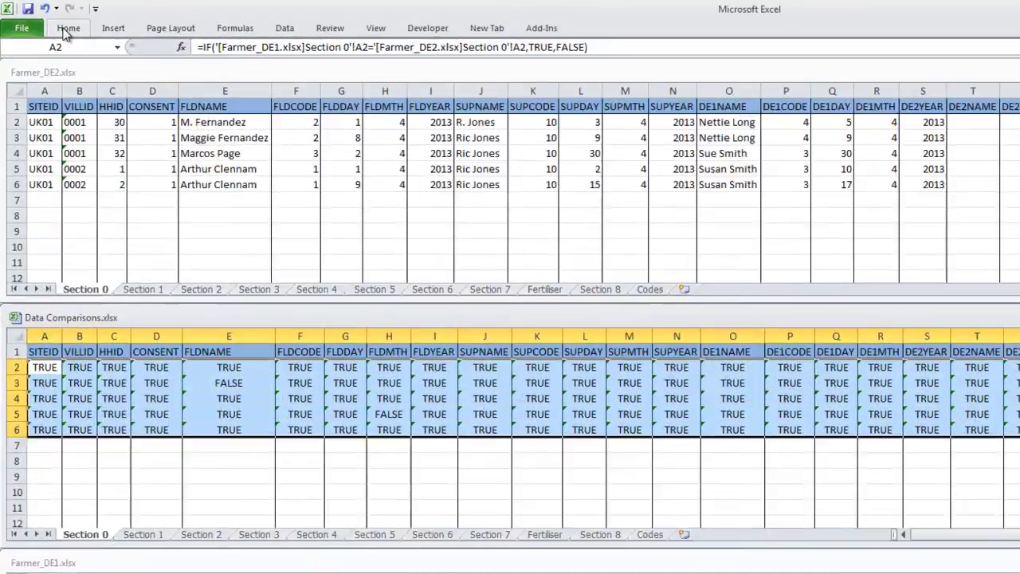
# - Show Highlight Cells Rules under the Home tab's Conditional Formatting
pyautogui.click(67, 29)
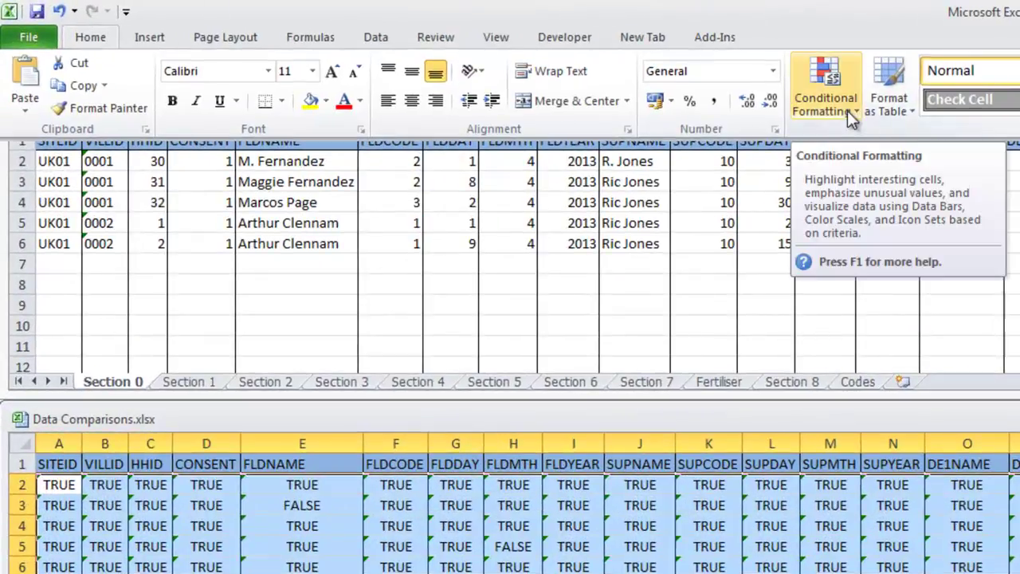
pyautogui.click(852, 116)
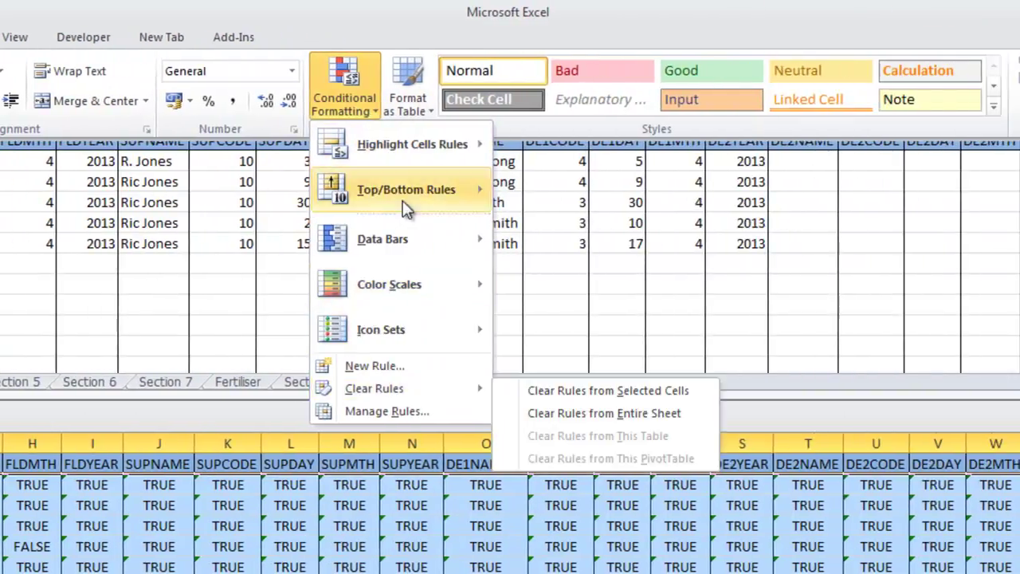
pyautogui.moveTo(400, 141)
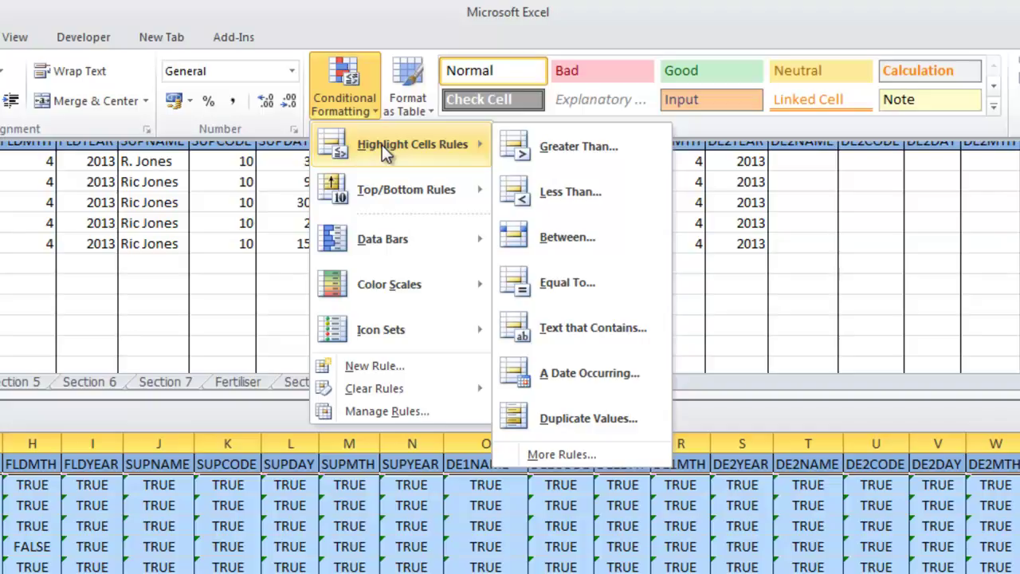
# - Add an Equal To FALSE rule with a custom yellow fill format
pyautogui.click(577, 288)
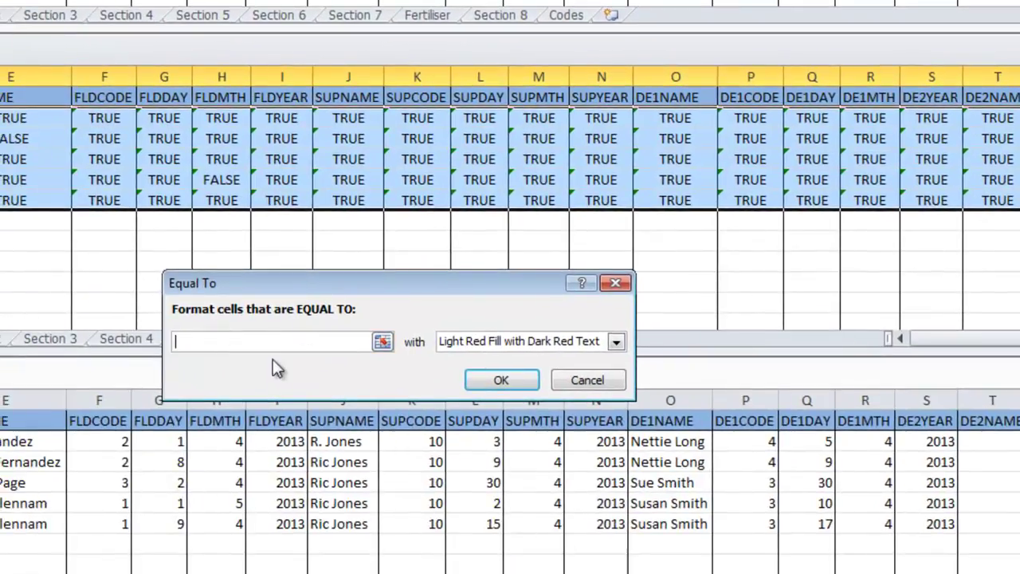
pyautogui.write('FALSE')
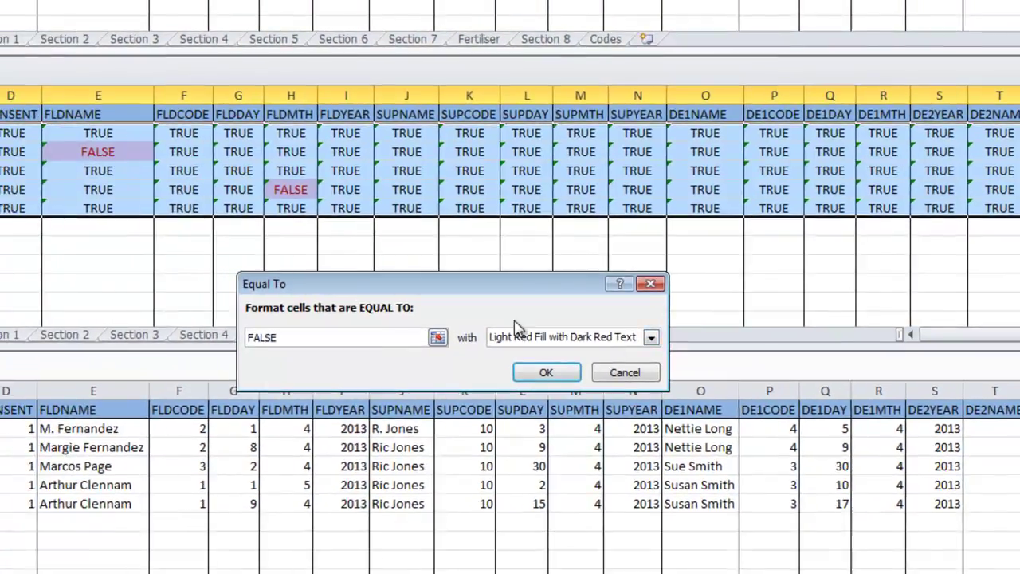
pyautogui.click(651, 338)
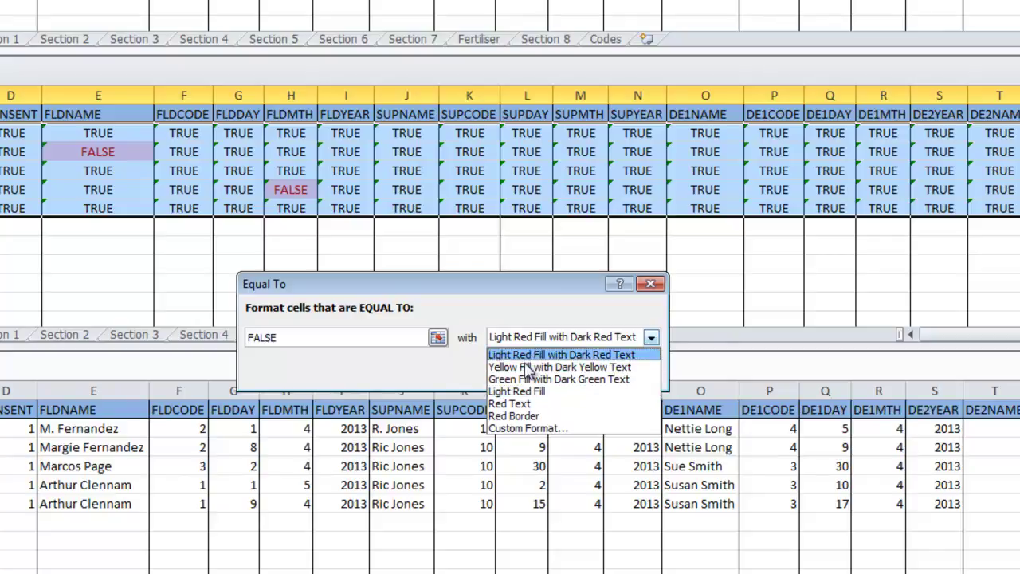
pyautogui.click(503, 429)
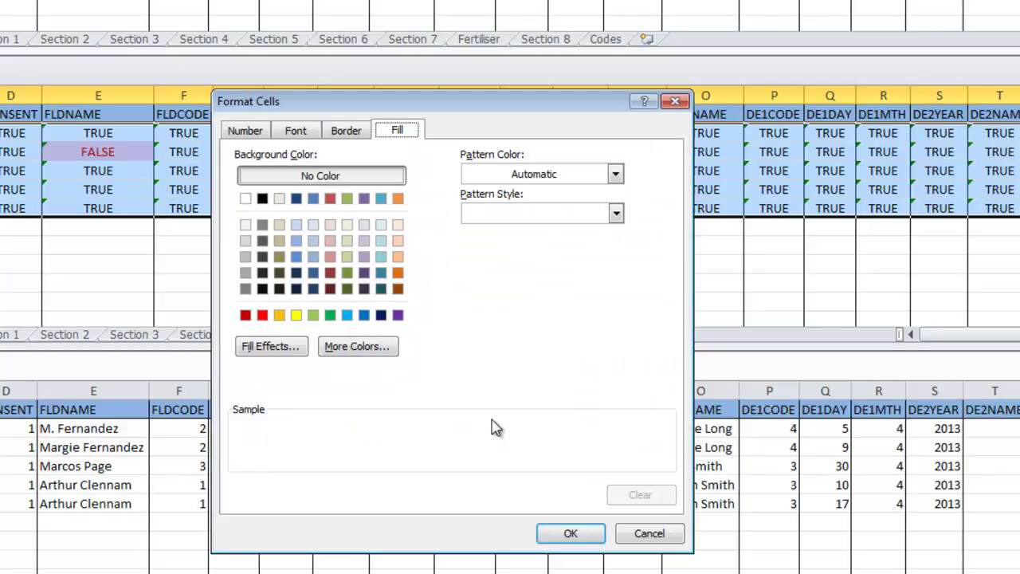
pyautogui.click(296, 315)
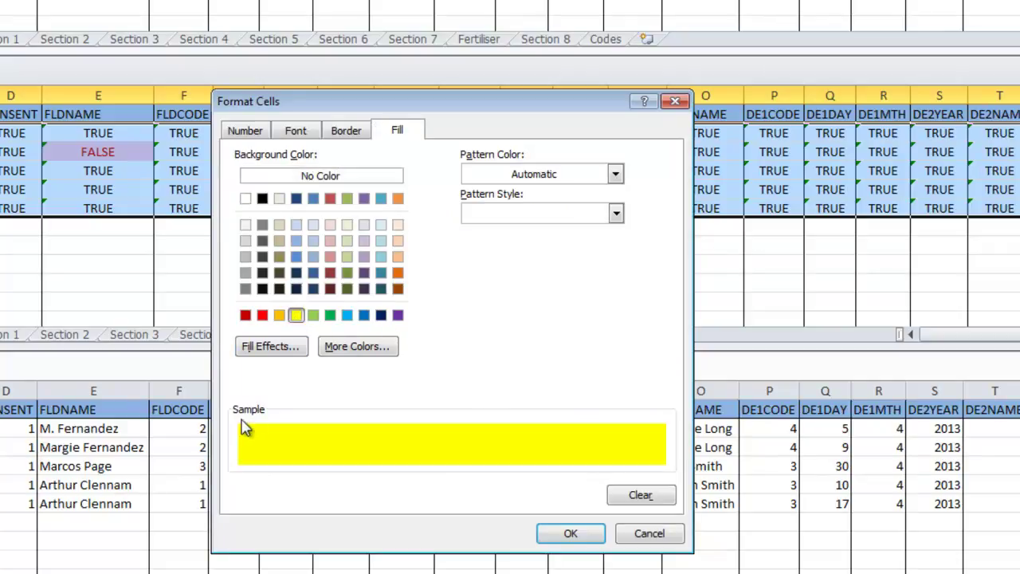
pyautogui.click(570, 533)
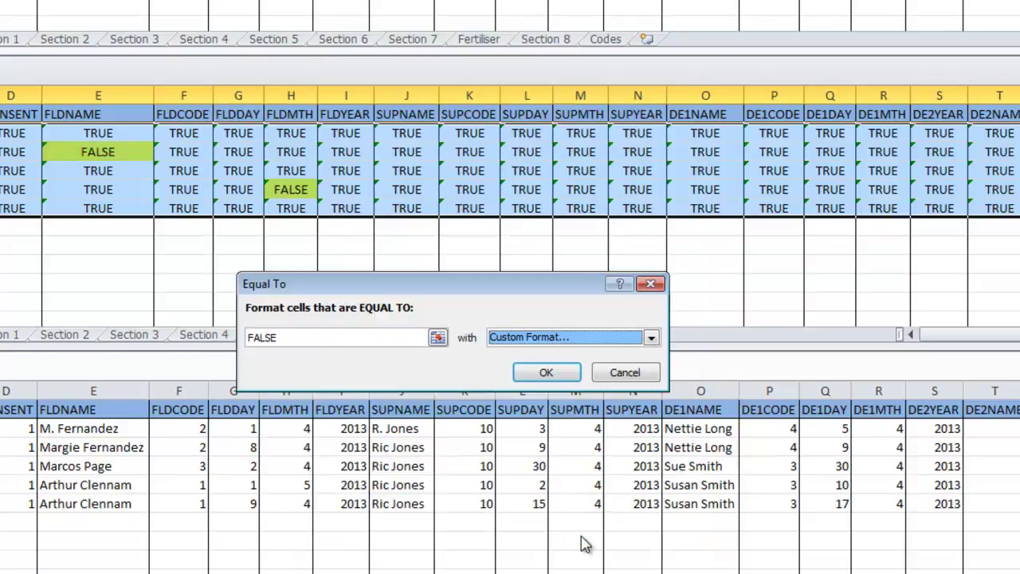
pyautogui.click(540, 373)
pyautogui.click(389, 191)
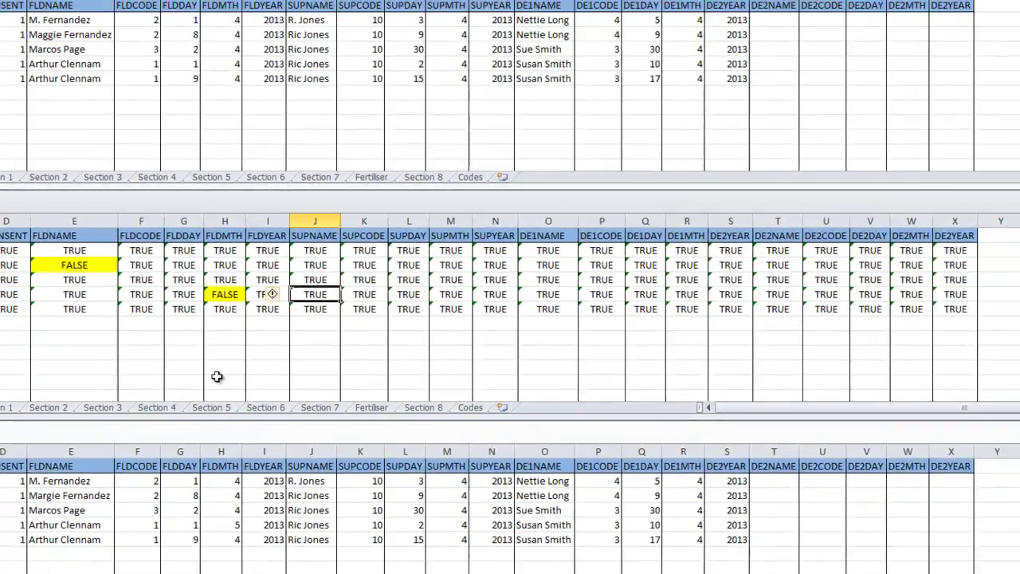
pyautogui.click(272, 271)
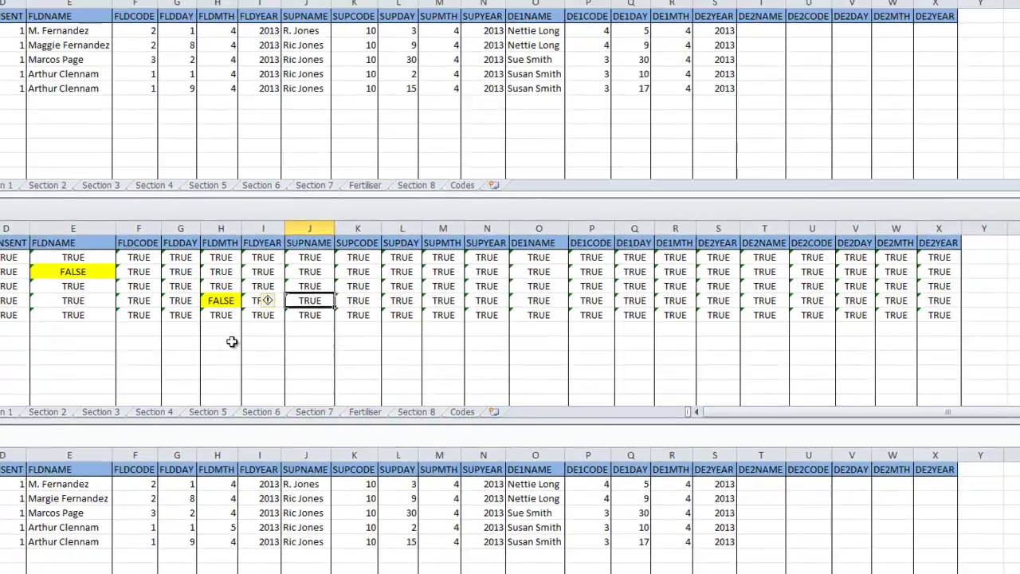
pyautogui.click(78, 275)
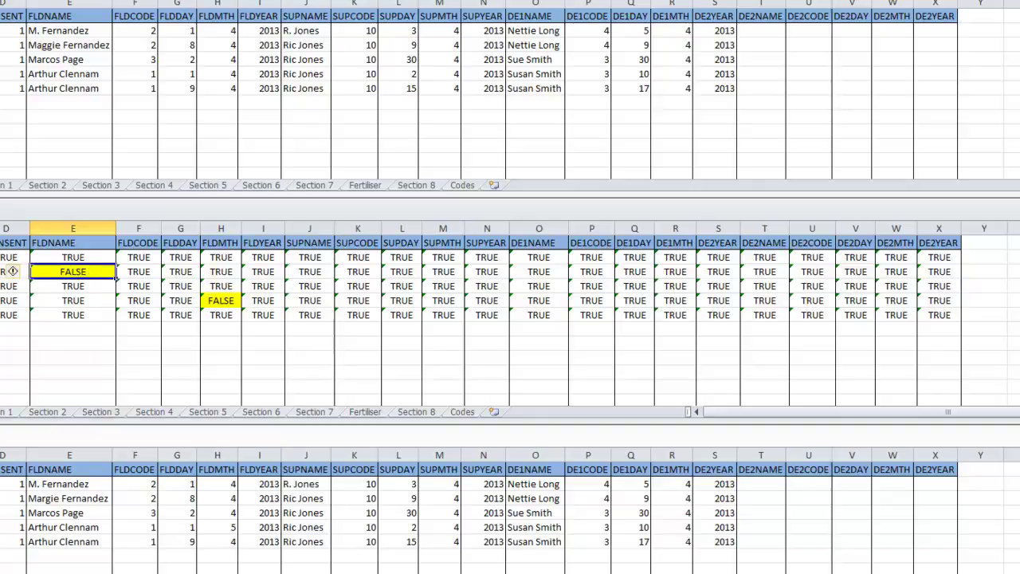
pyautogui.click(75, 500)
pyautogui.click(75, 500)
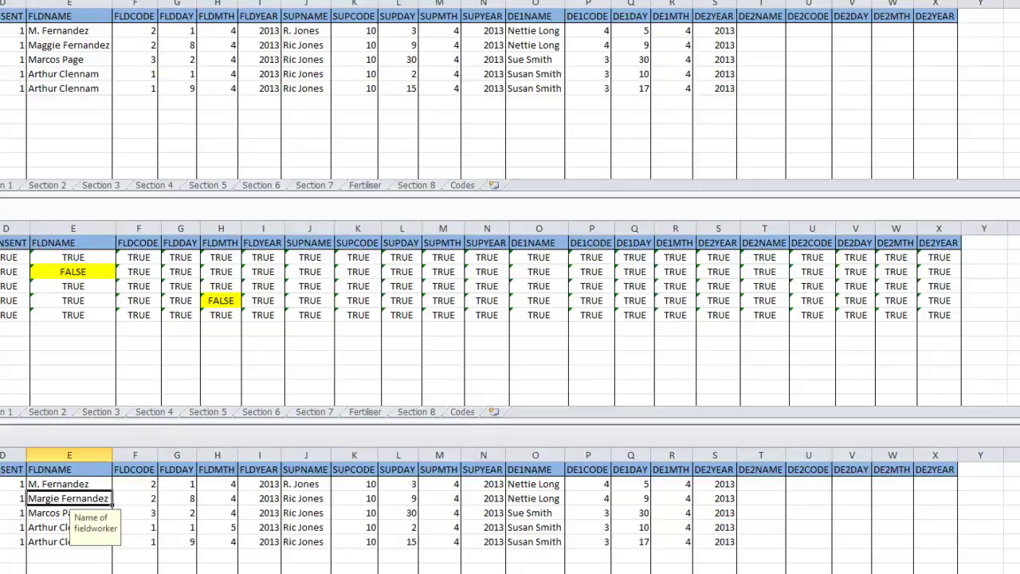
pyautogui.click(84, 48)
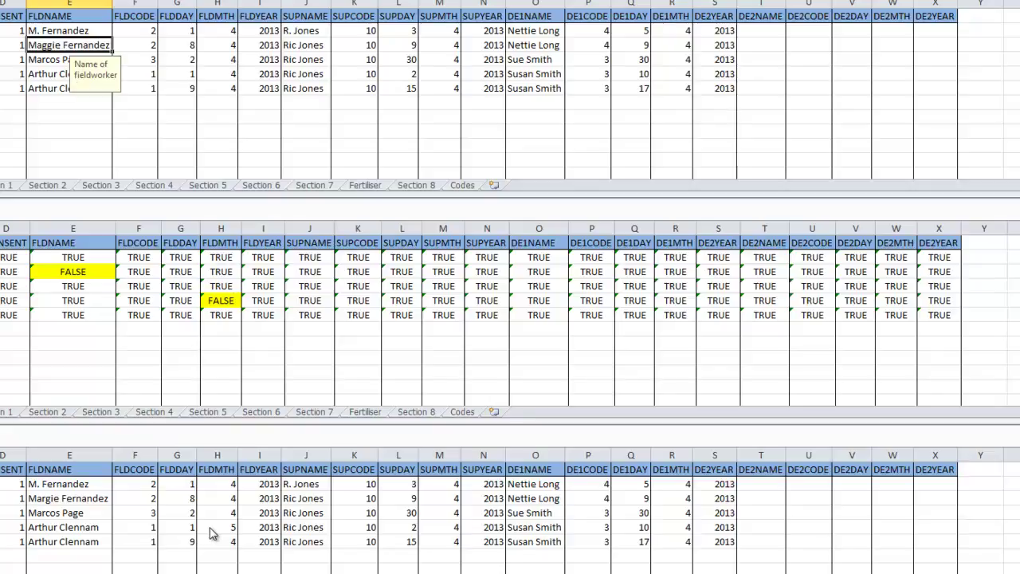
pyautogui.hotkey('ctrl', 'F6')
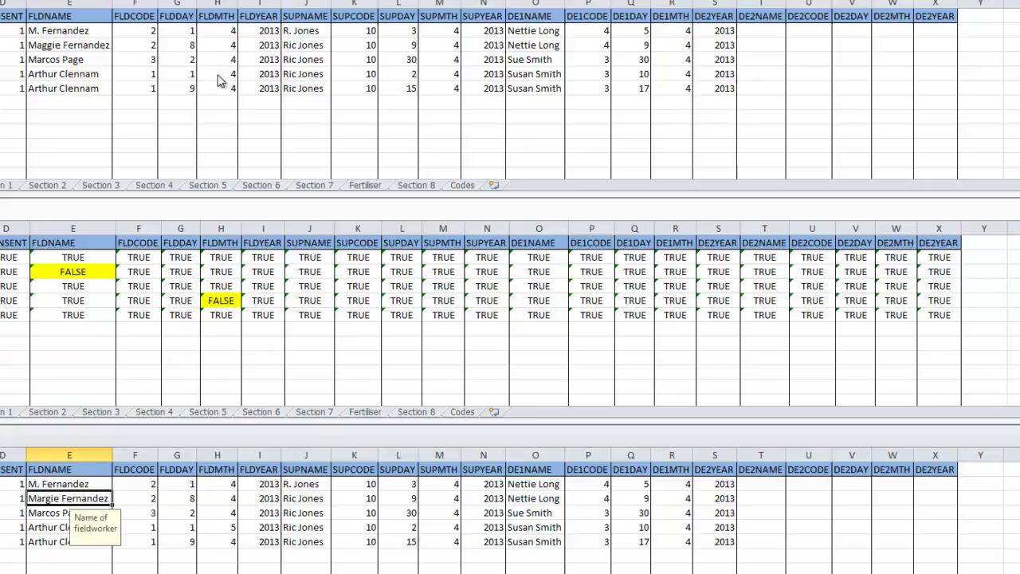